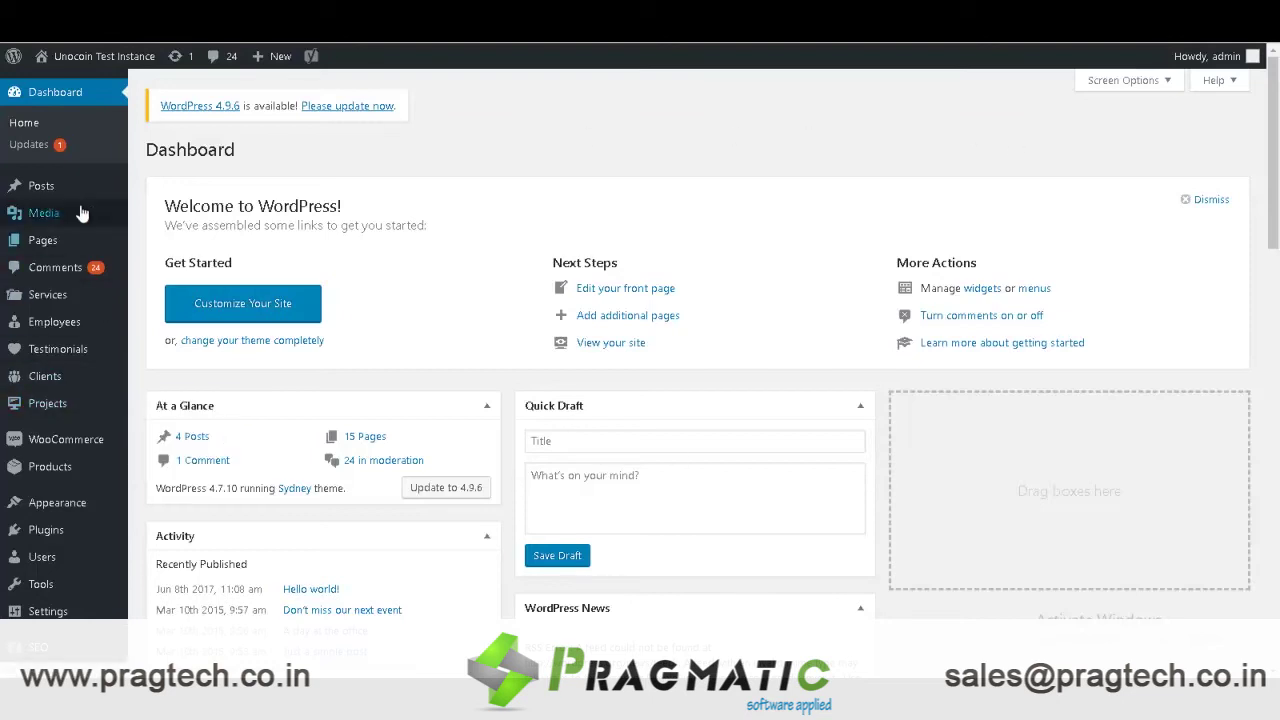
# Go to WooCommerce Settings > API > Keys/Apps and start adding a new REST API key.
pyautogui.moveTo(74, 466)
pyautogui.scroll(-2, 73, 468)
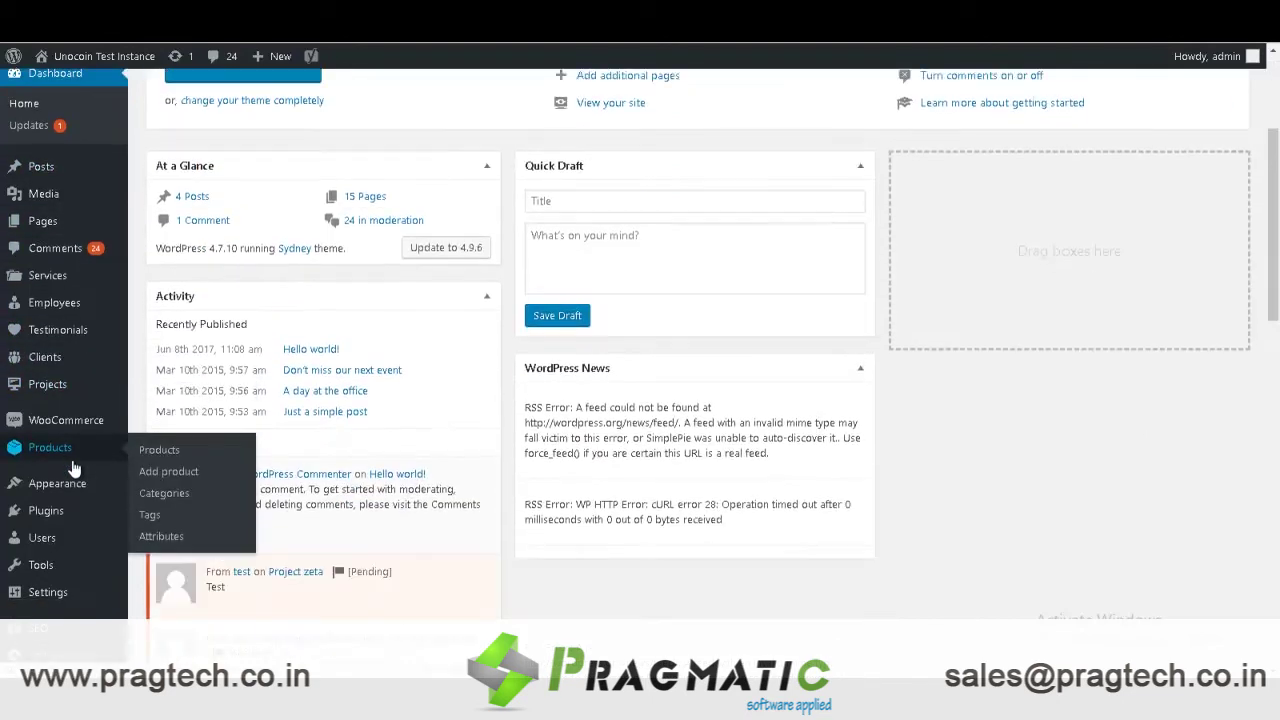
pyautogui.moveTo(80, 428)
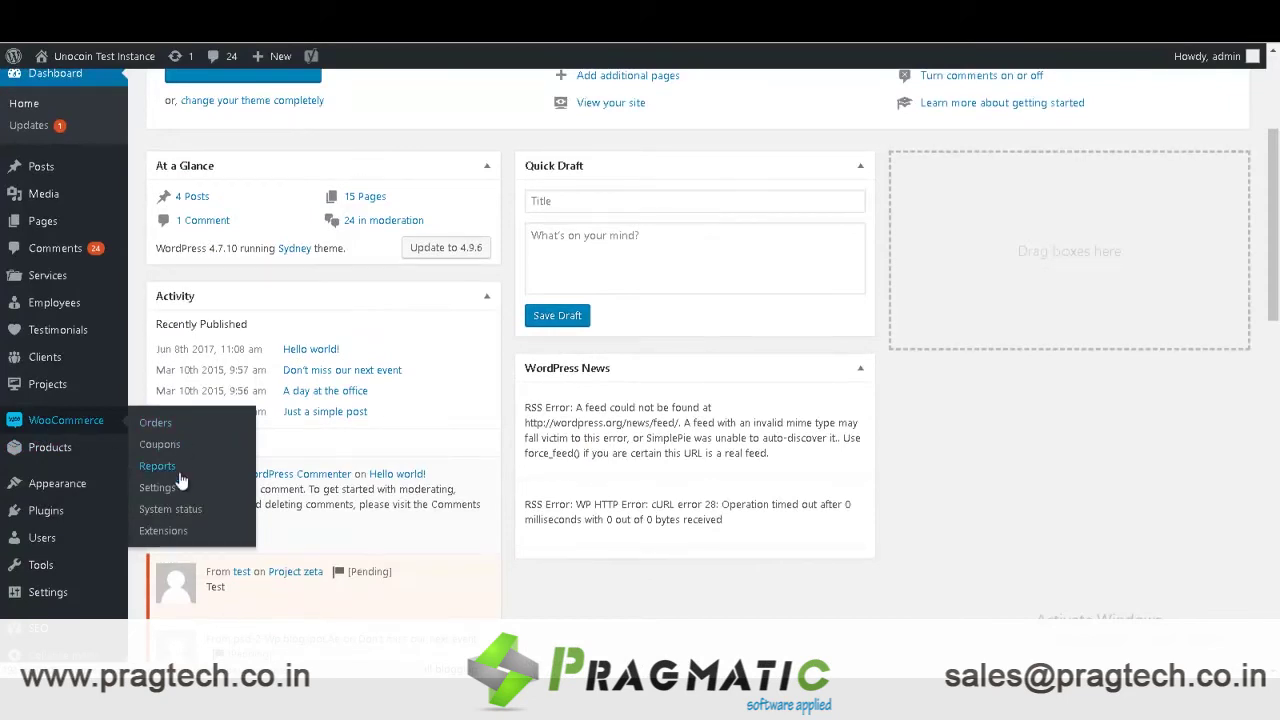
pyautogui.click(157, 488)
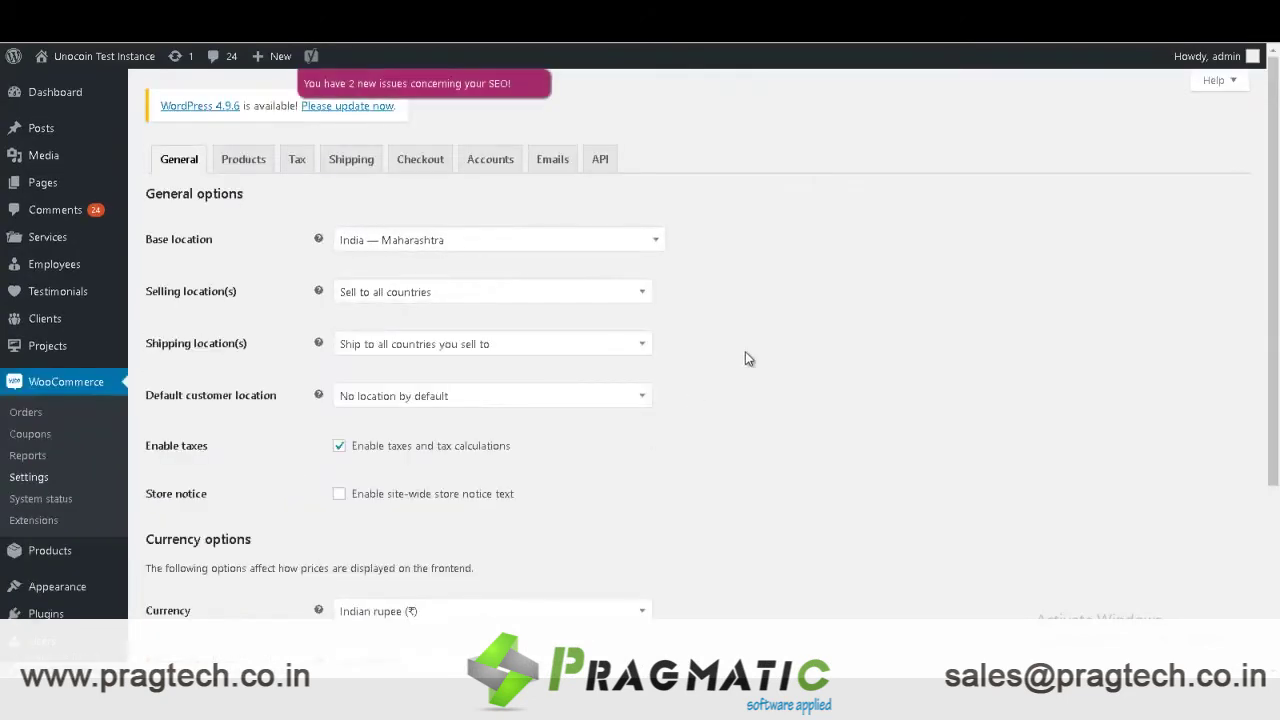
pyautogui.click(607, 167)
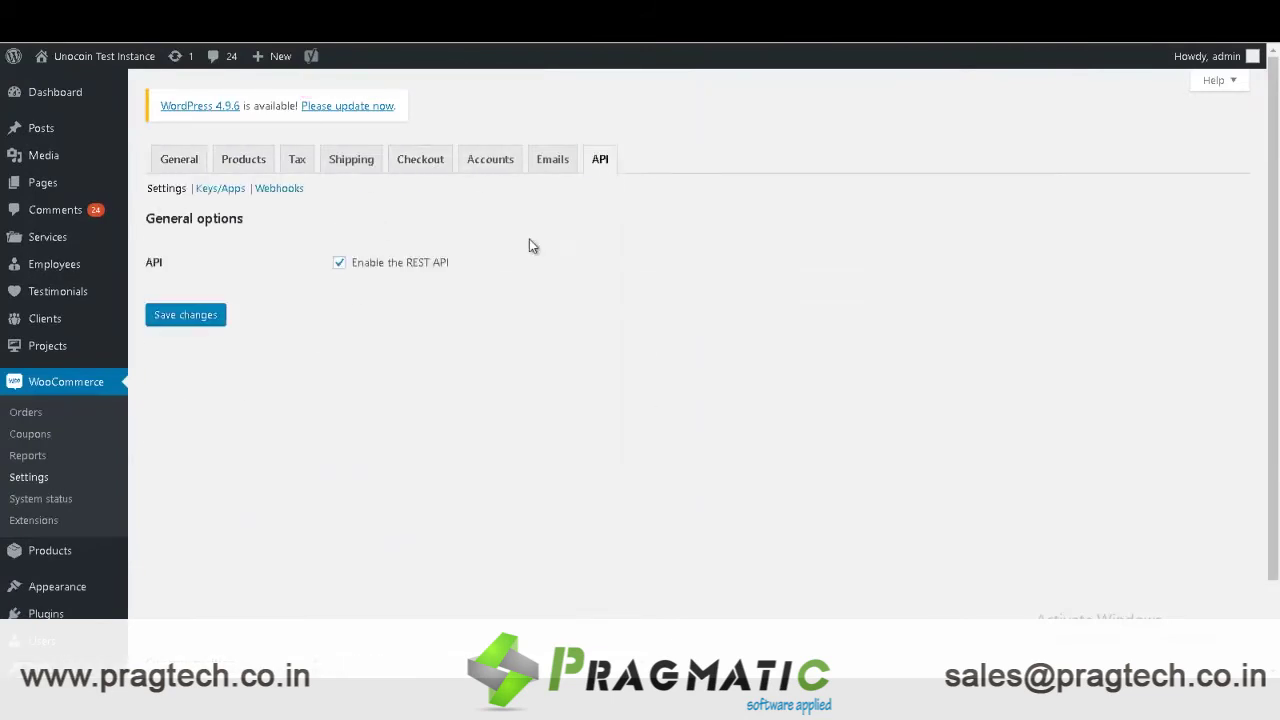
pyautogui.click(220, 194)
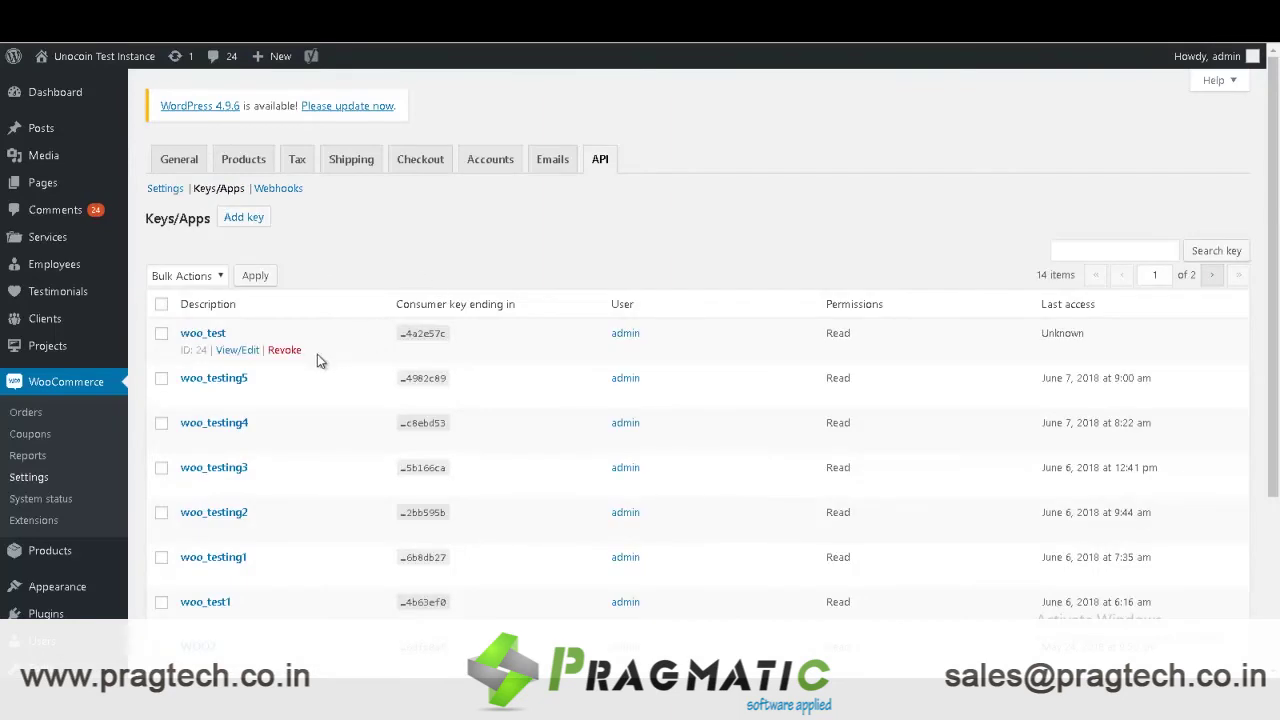
pyautogui.scroll(-3, 266, 371)
pyautogui.scroll(3, 271, 372)
pyautogui.click(259, 228)
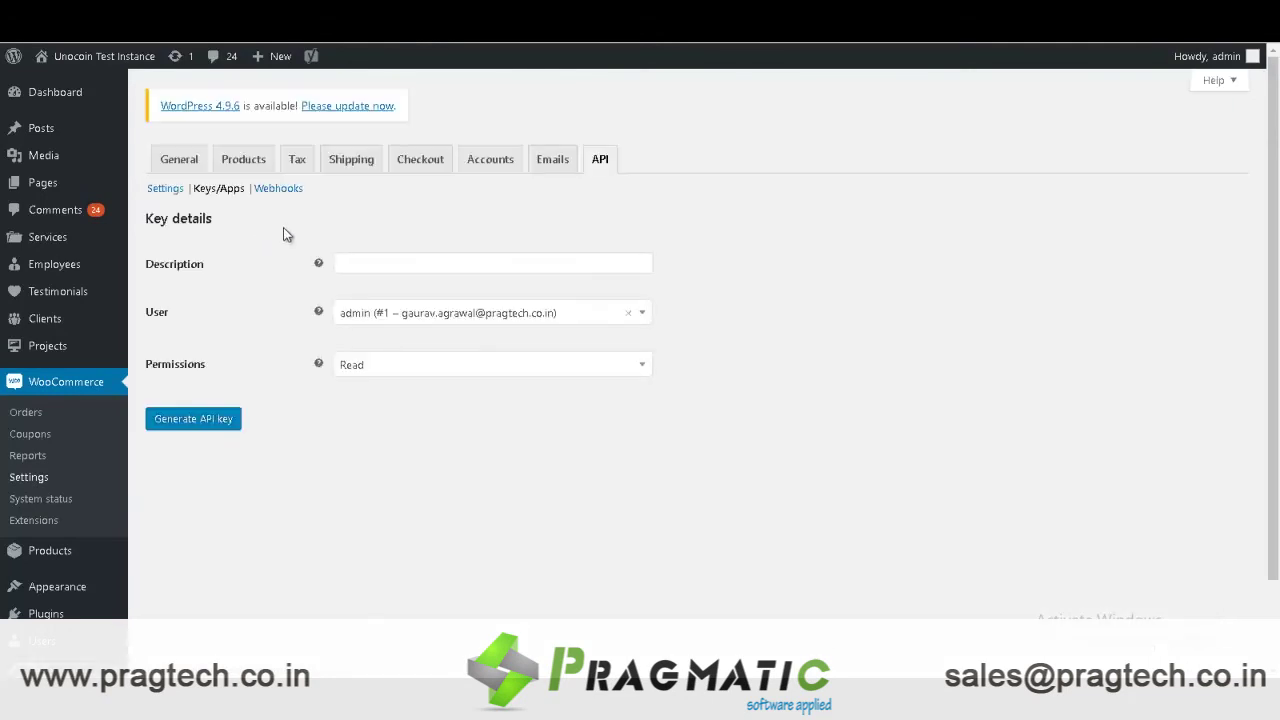
# Generate a Read-permission API key described as woo_test1 and highlight its consumer key and secret.
pyautogui.click(397, 264)
pyautogui.write('woo_test1')
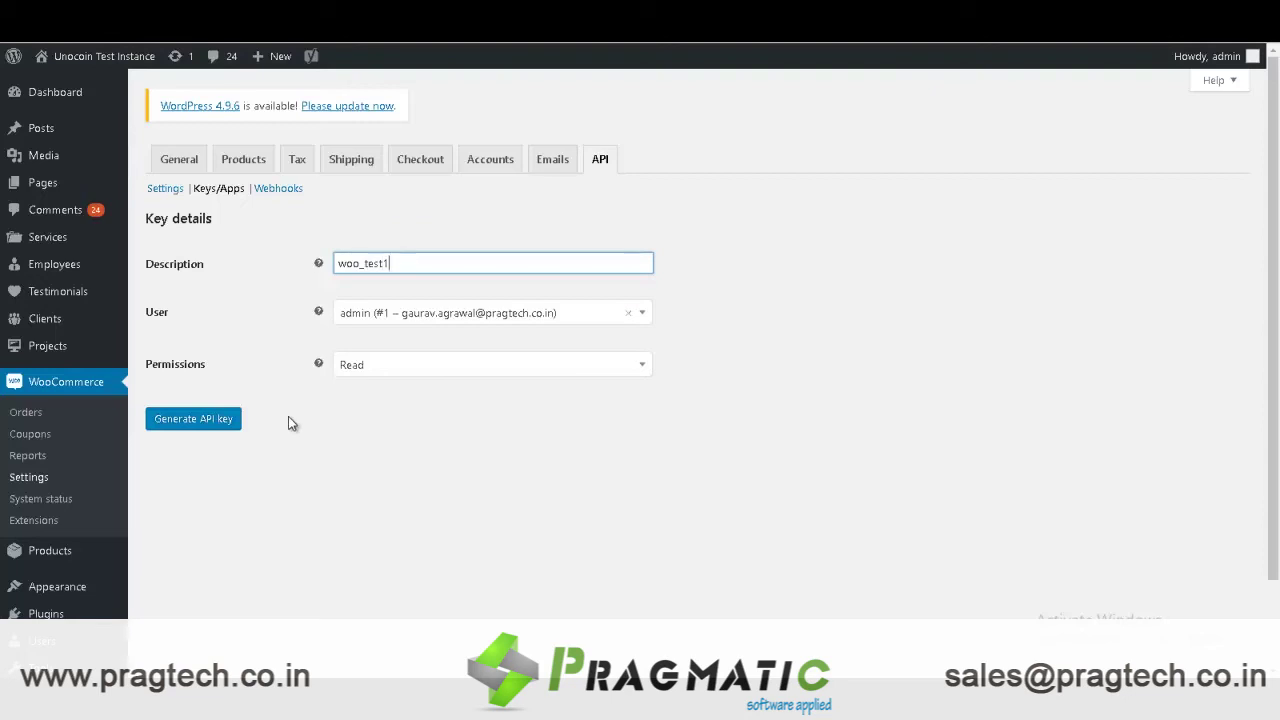
pyautogui.click(229, 420)
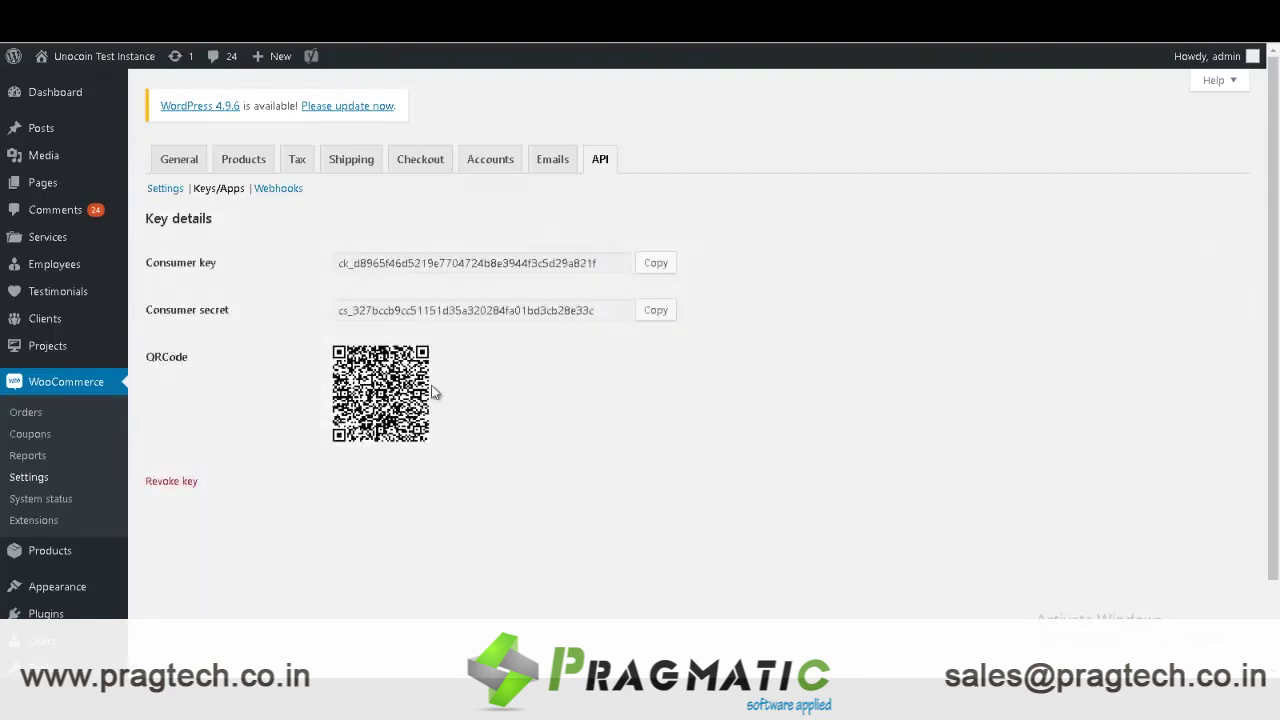
pyautogui.moveTo(174, 262); pyautogui.dragTo(221, 266)
pyautogui.moveTo(146, 310); pyautogui.dragTo(231, 316)
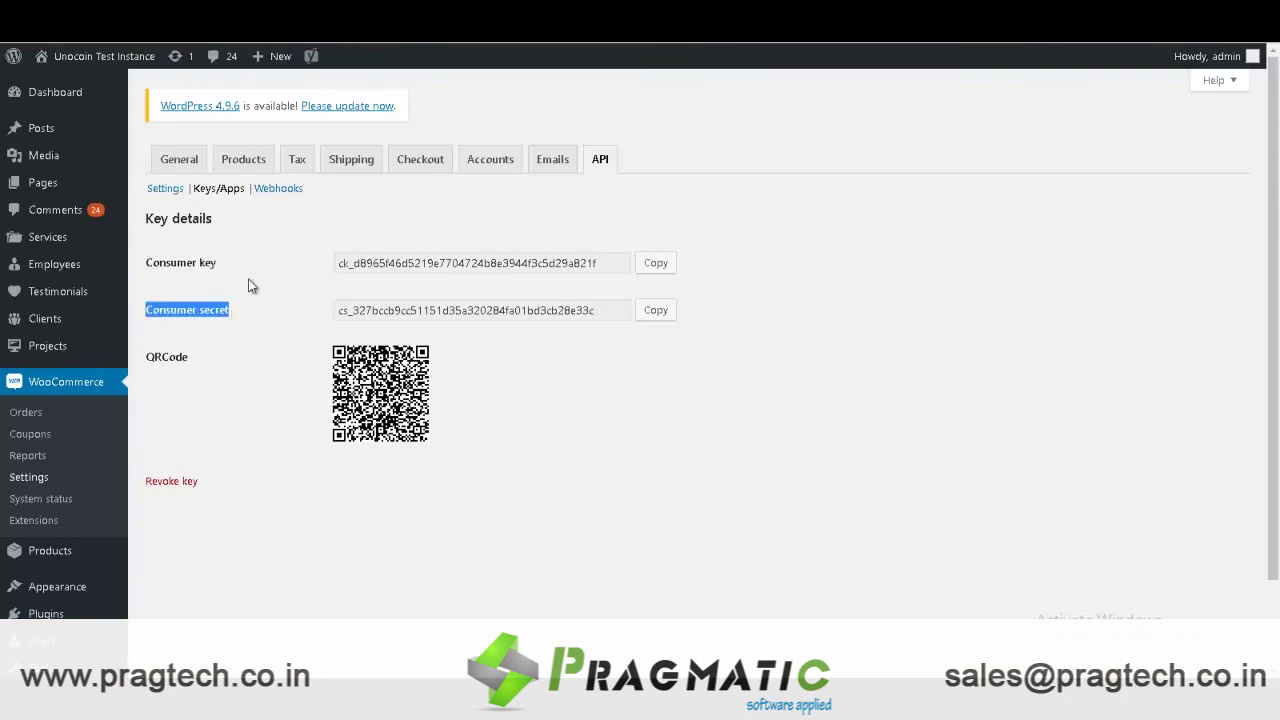
pyautogui.click(253, 287)
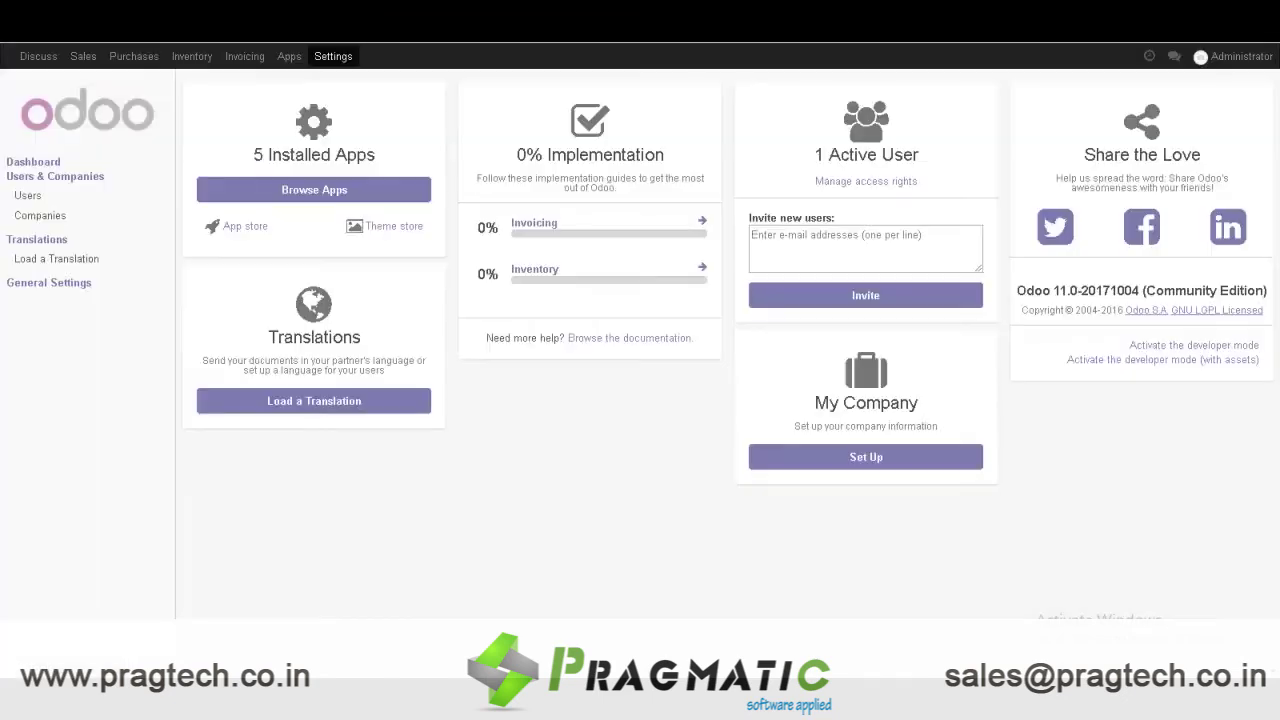
# From the Odoo Settings dashboard, open Companies and the My Company record.
pyautogui.moveTo(1016, 290); pyautogui.dragTo(1268, 290)
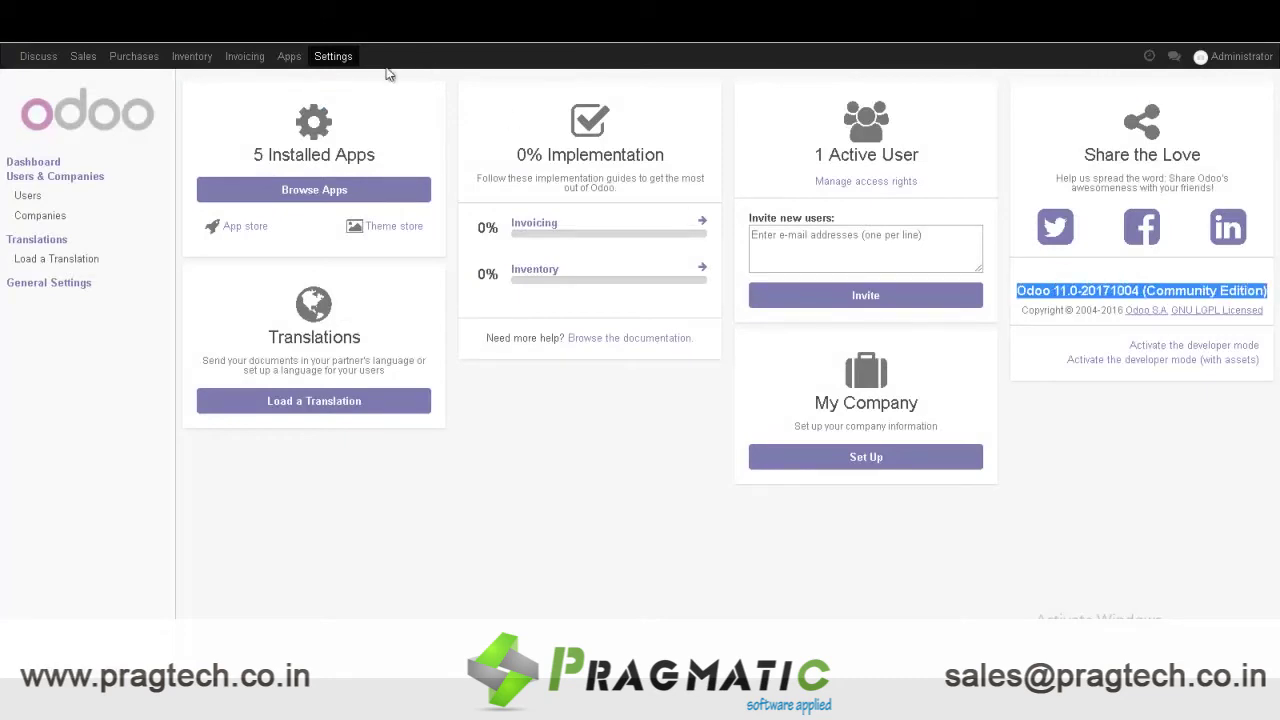
pyautogui.click(334, 57)
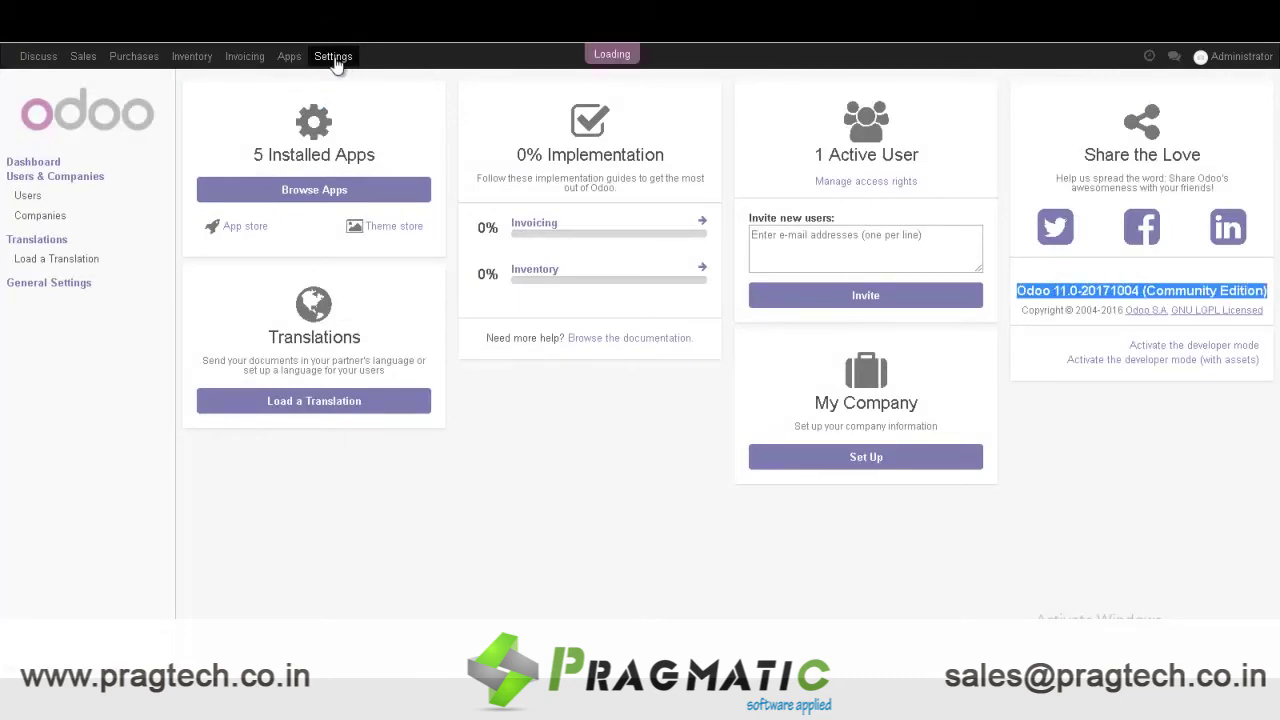
pyautogui.click(40, 216)
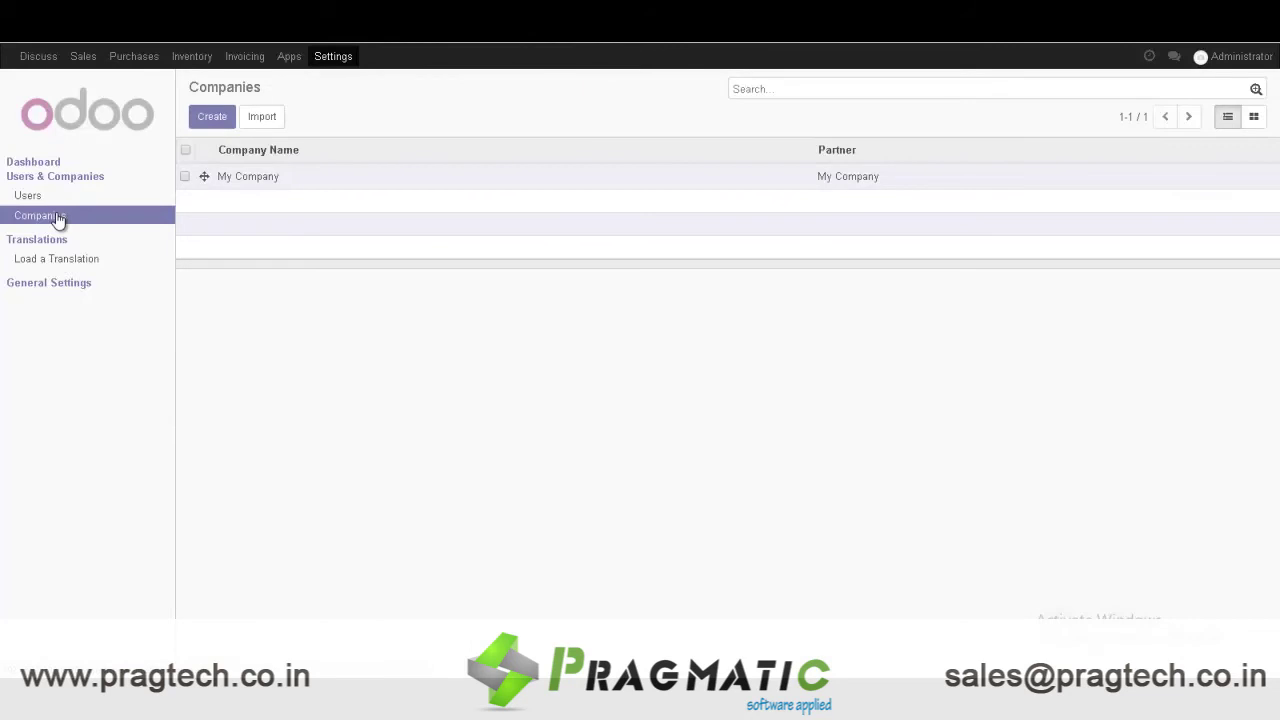
pyautogui.click(268, 180)
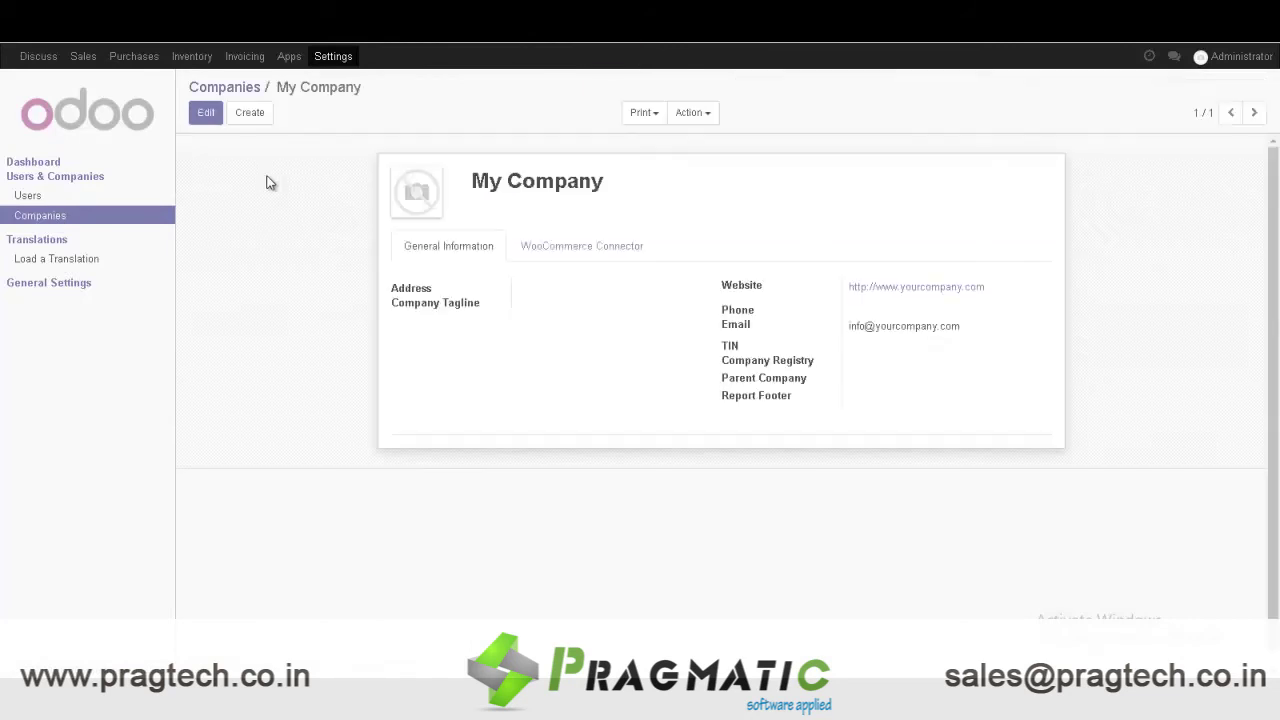
# Store the WordPress consumer key and secret in My Company's WooCommerce Connector tab and save.
pyautogui.click(580, 250)
pyautogui.scroll(-1, 634, 453)
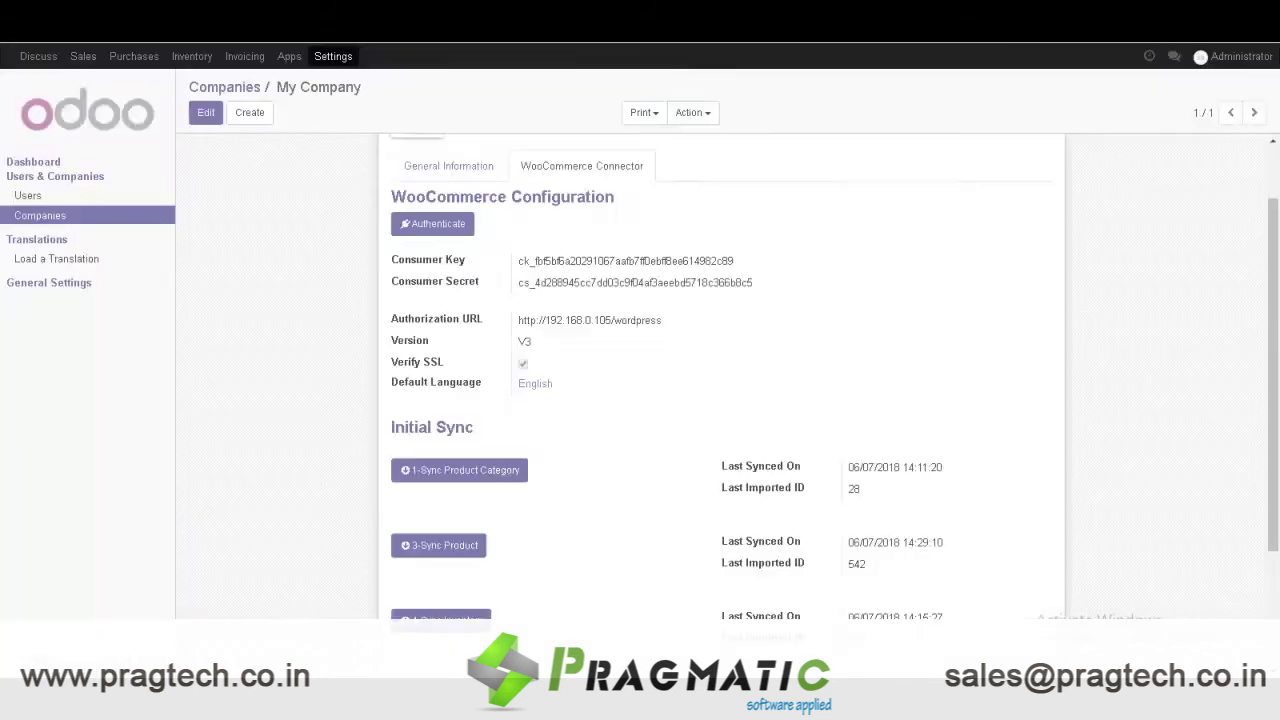
pyautogui.click(205, 112)
pyautogui.doubleClick(557, 295)
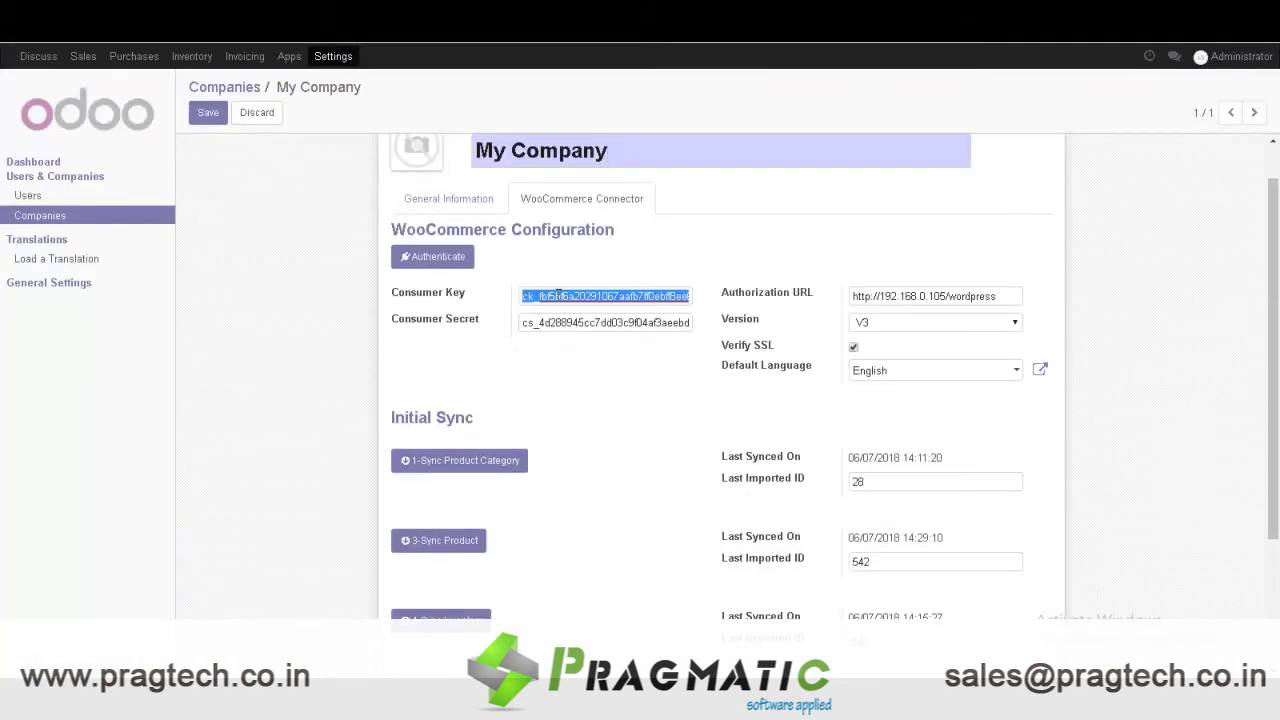
pyautogui.doubleClick(585, 322)
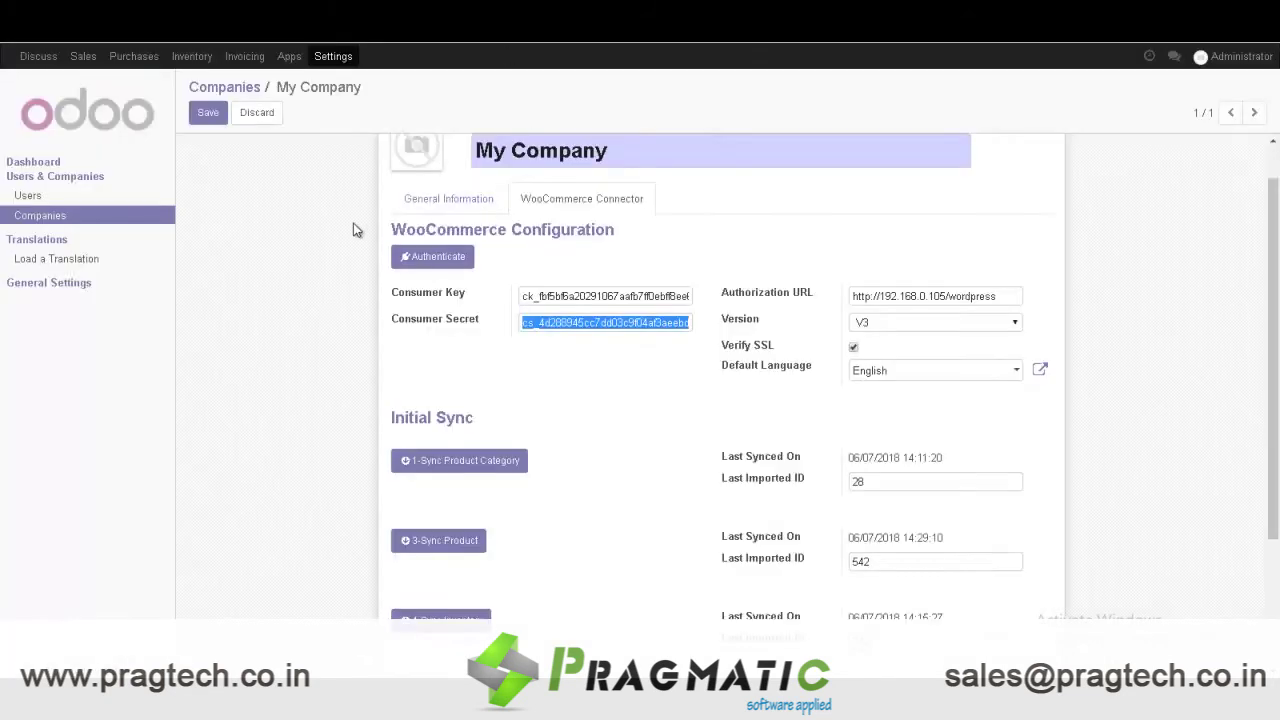
pyautogui.click(207, 113)
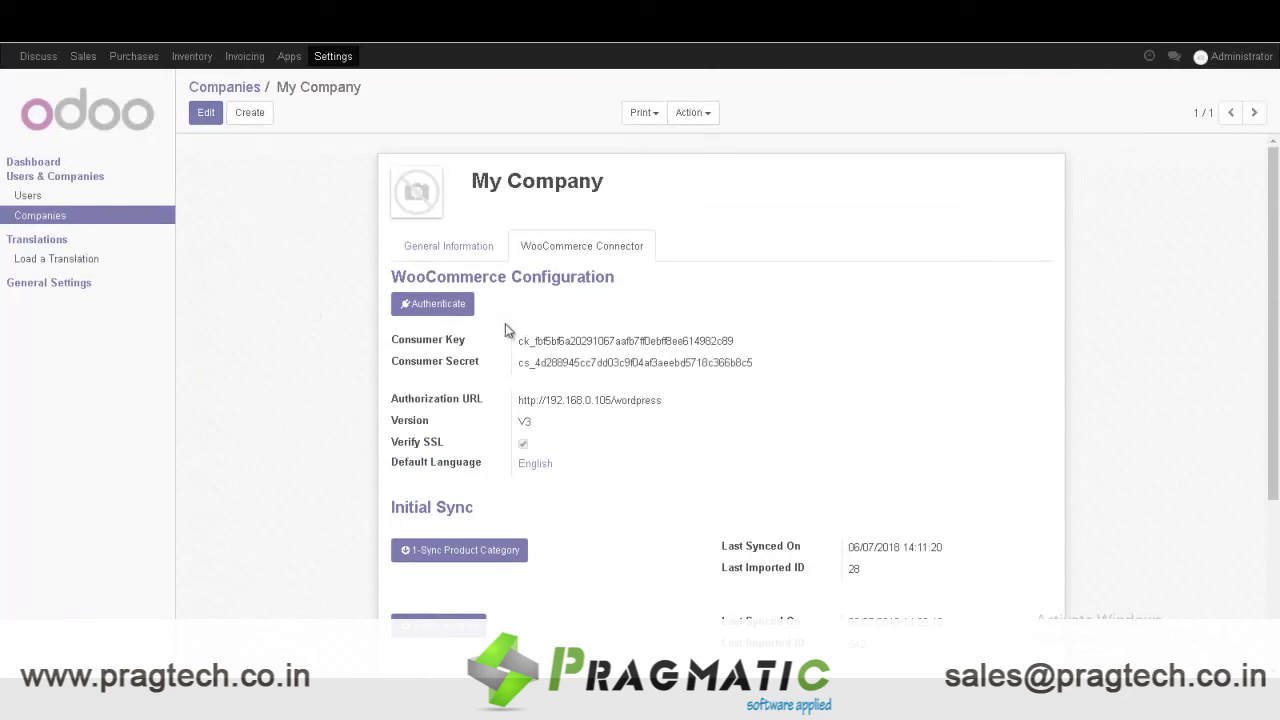
# Authenticate the WooCommerce connection, dismiss Test Success, and review the Initial Sync Last Synced On times.
pyautogui.click(456, 313)
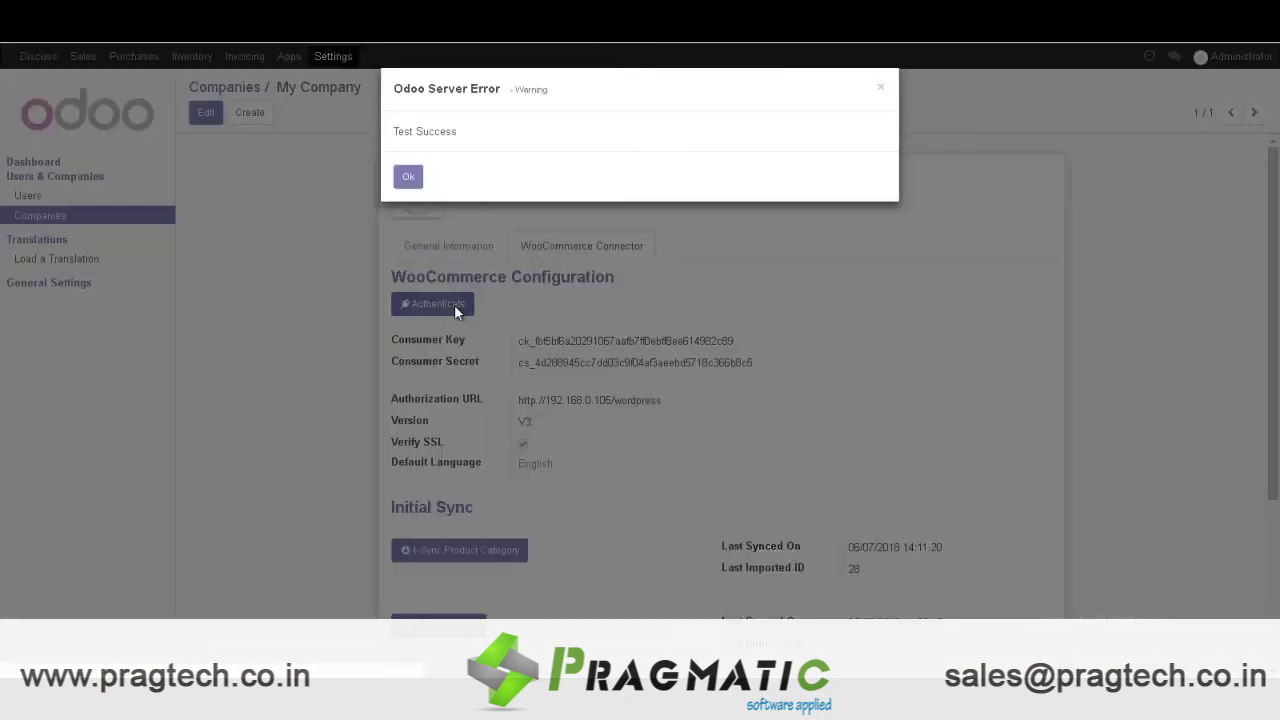
pyautogui.moveTo(463, 146); pyautogui.dragTo(391, 143)
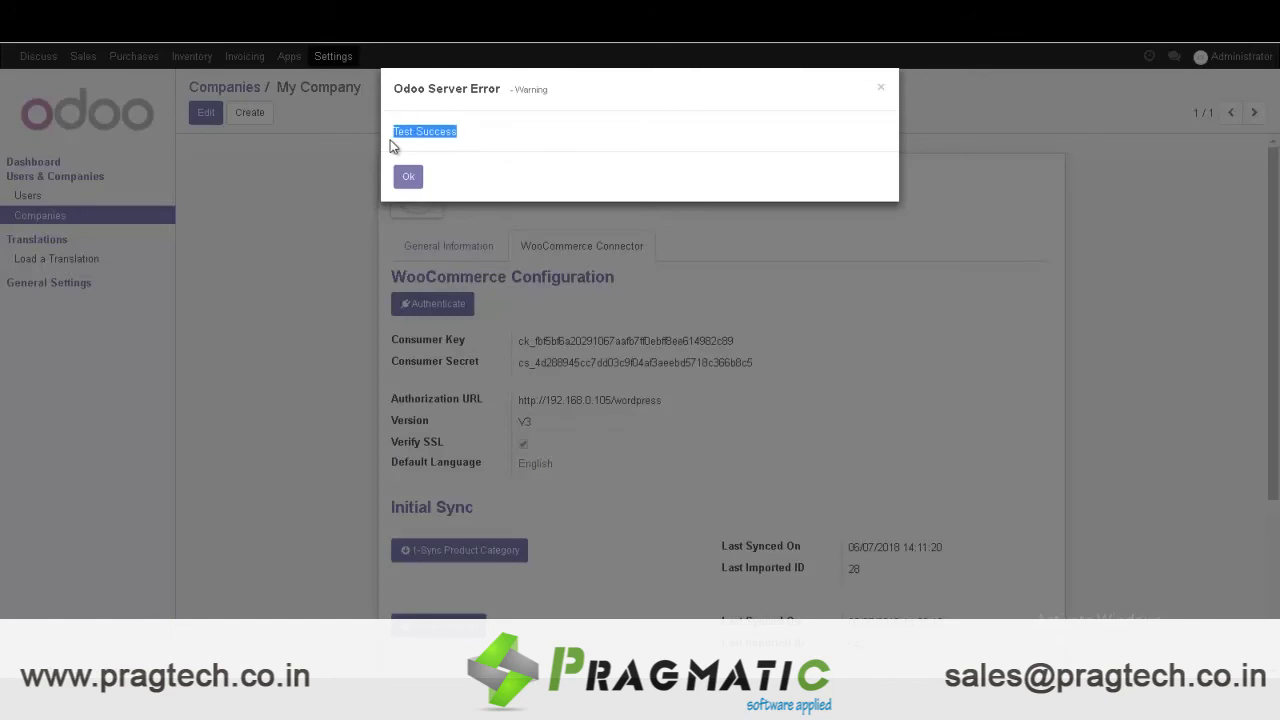
pyautogui.click(407, 177)
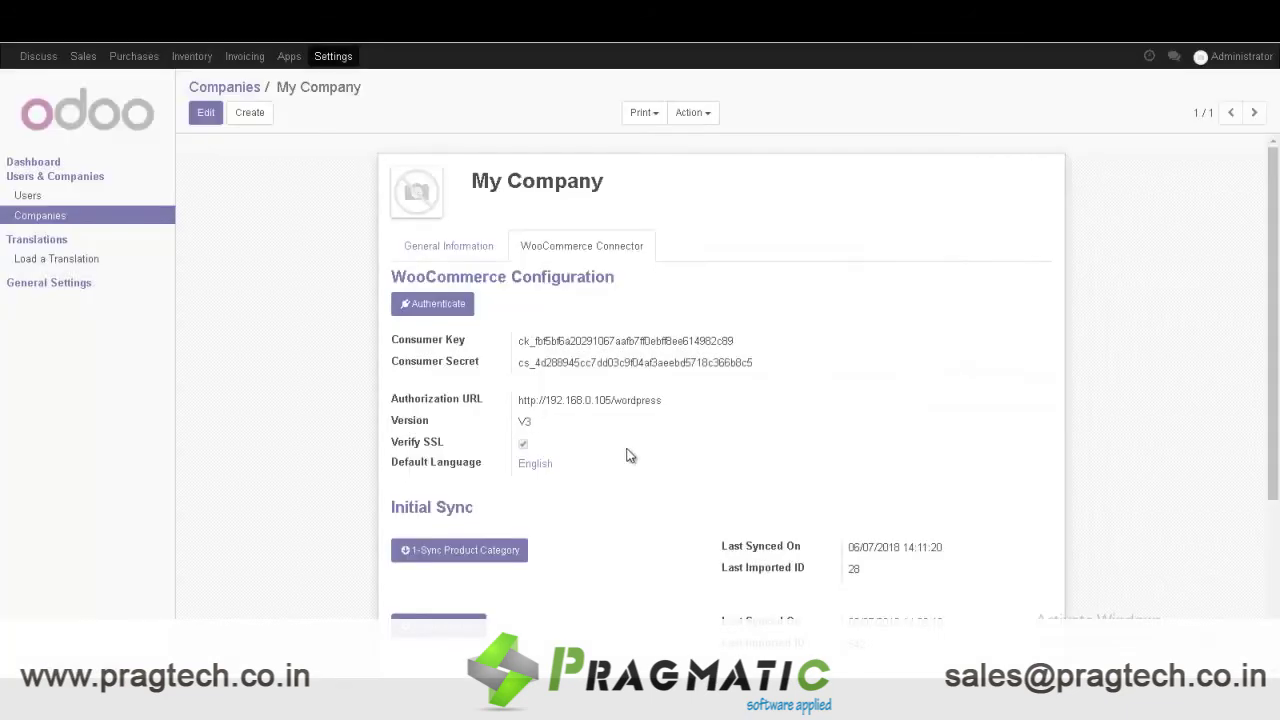
pyautogui.scroll(-5, 630, 455)
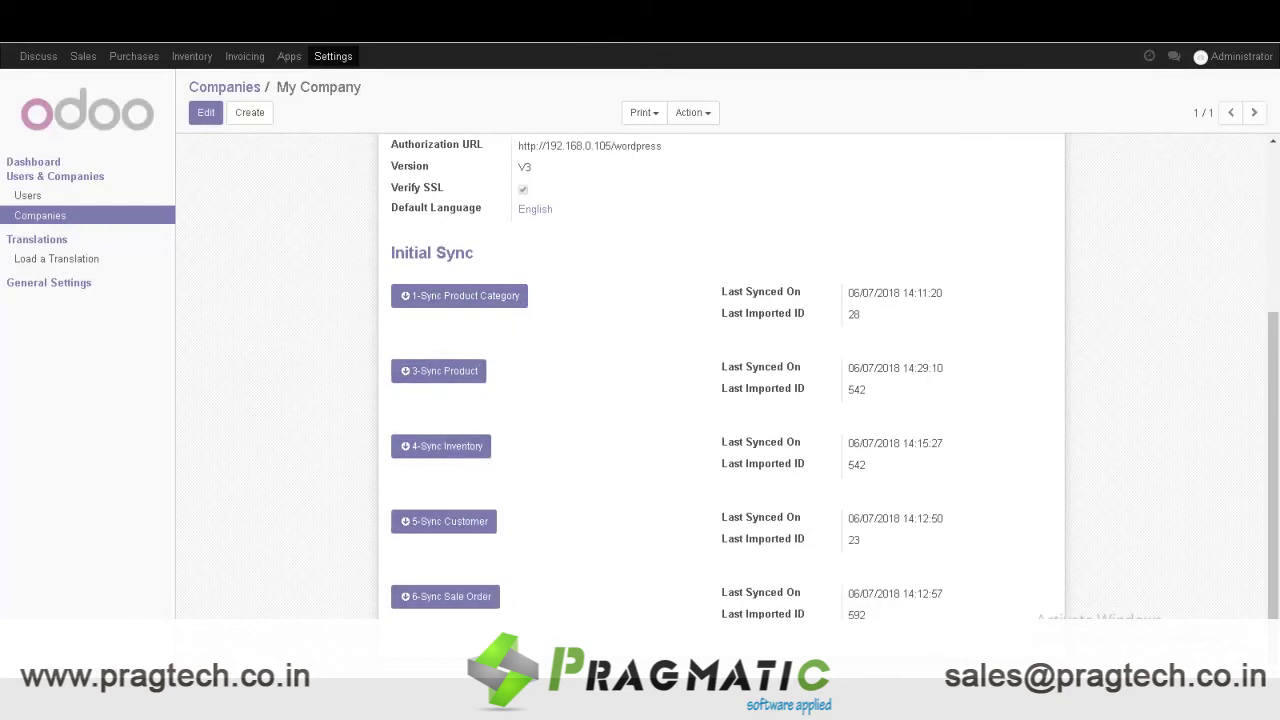
pyautogui.moveTo(720, 292); pyautogui.dragTo(734, 298)
pyautogui.click(834, 344)
pyautogui.scroll(3, 1165, 495)
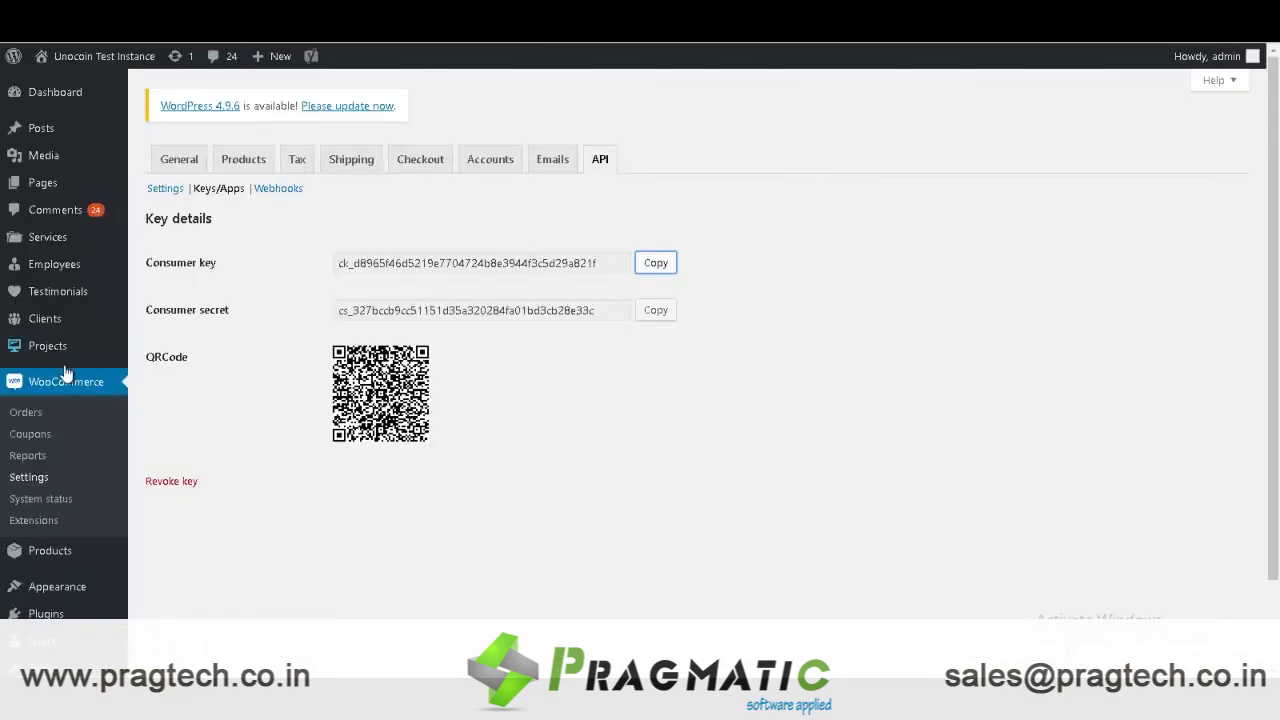
pyautogui.scroll(-1, 64, 375)
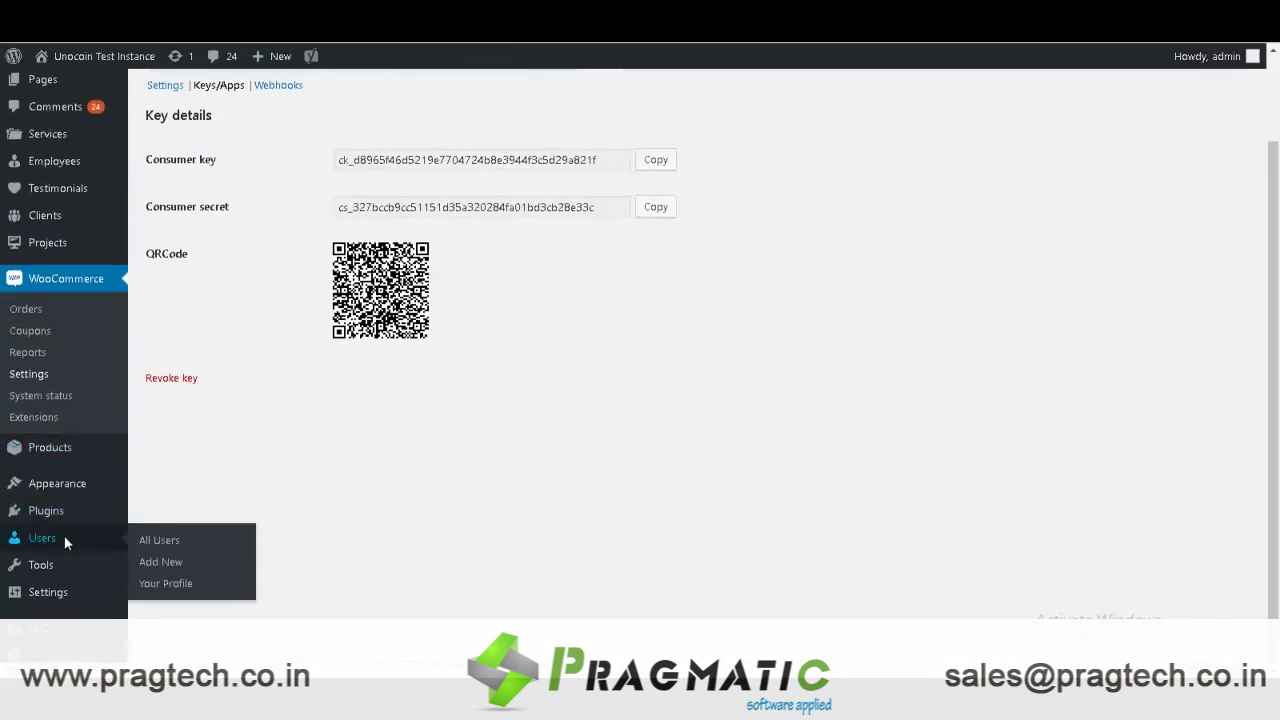
# Add a WordPress user named Test with a suggested e-mail, then open Odoo's Sales quotations.
pyautogui.click(64, 541)
pyautogui.click(240, 151)
pyautogui.click(414, 224)
pyautogui.write('Teat')
pyautogui.press('BackSpace')
pyautogui.write('st')
pyautogui.click(350, 272)
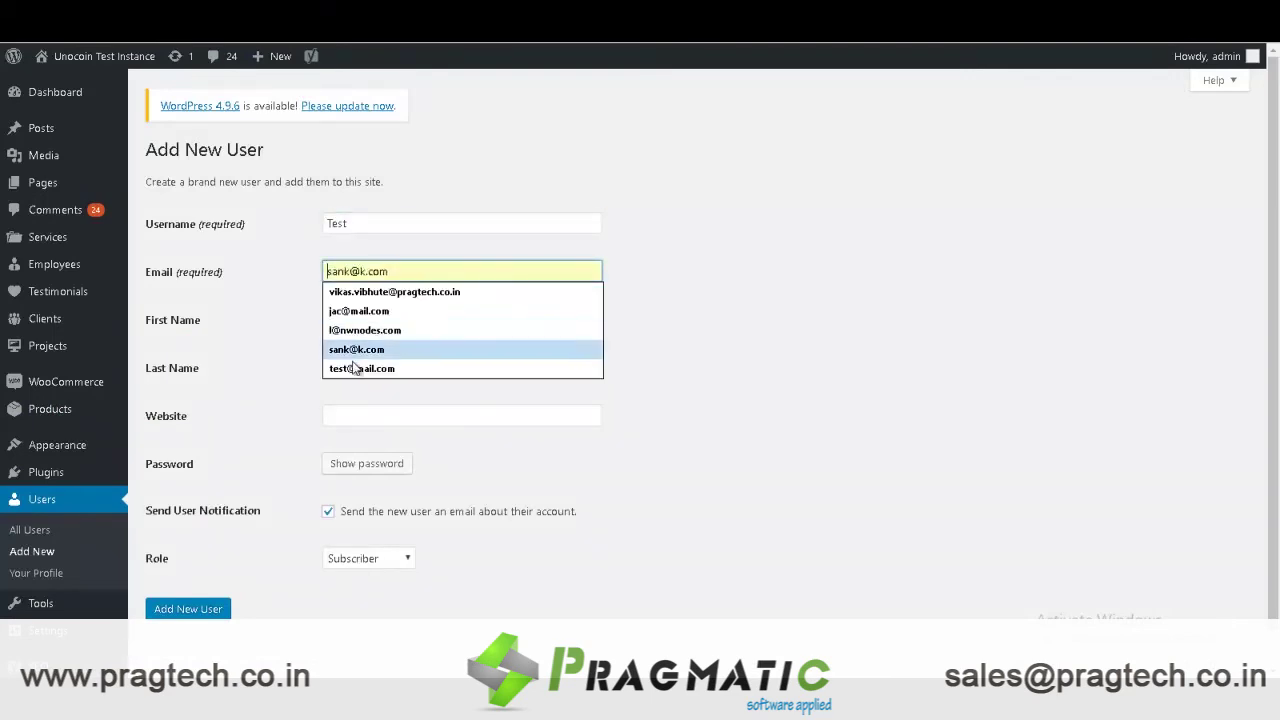
pyautogui.click(355, 369)
pyautogui.scroll(-1, 280, 400)
pyautogui.click(217, 572)
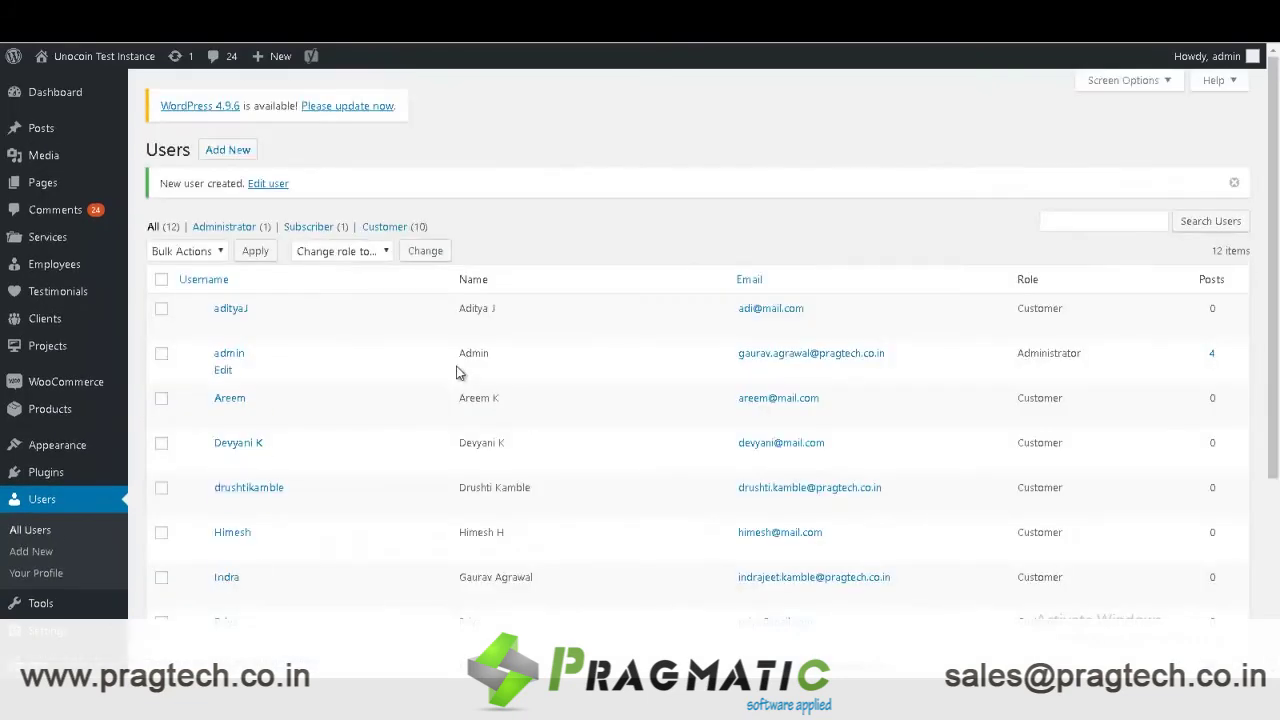
pyautogui.scroll(-3, 457, 373)
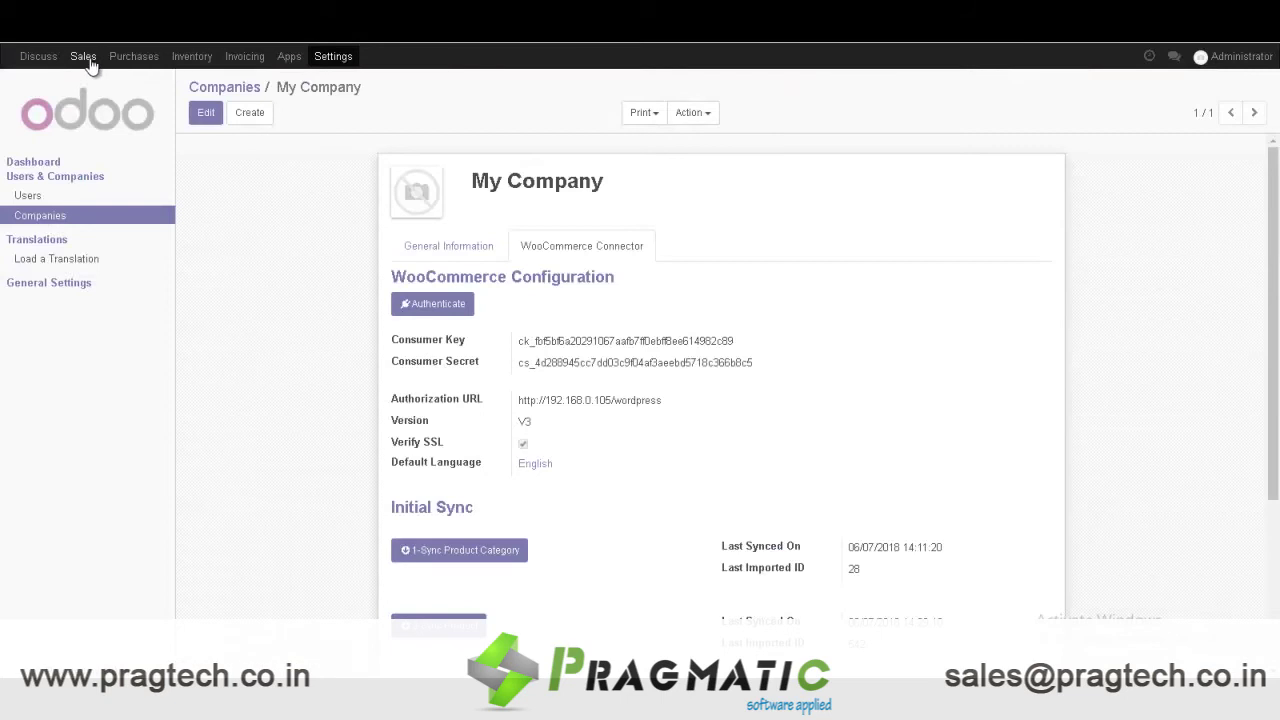
pyautogui.click(85, 56)
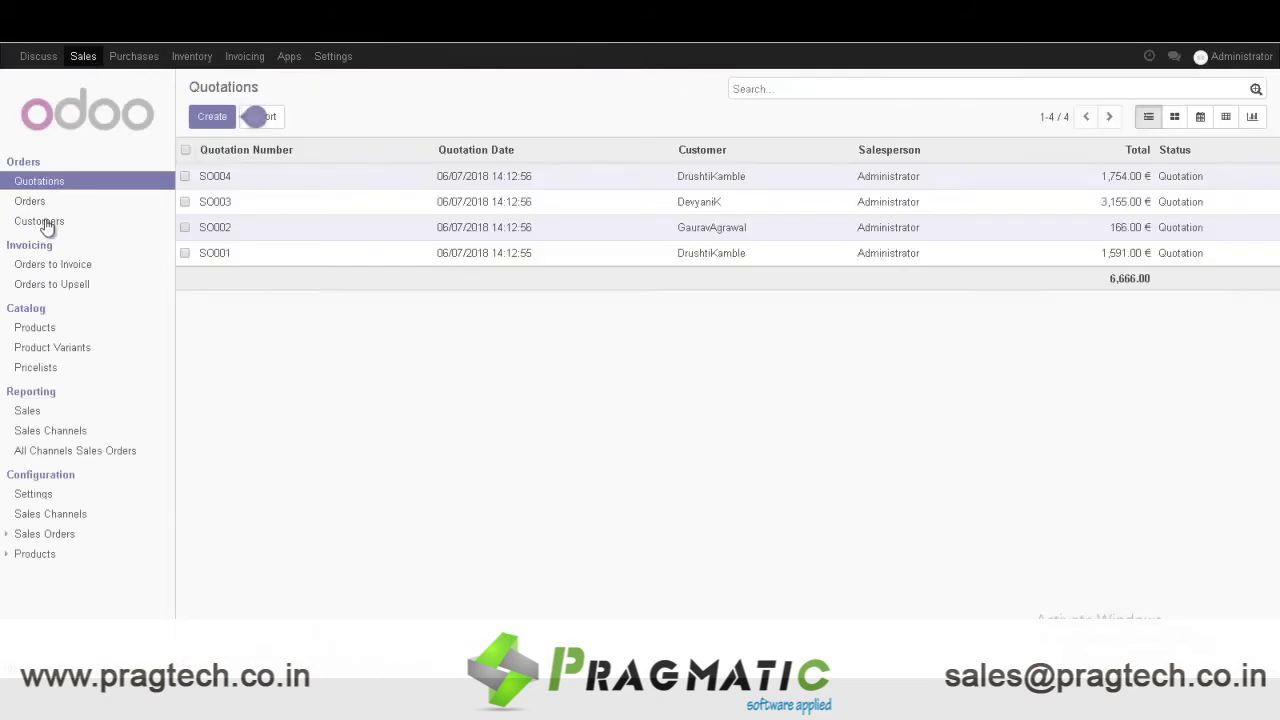
# Run 5-Sync Customer from My Company's WooCommerce Connector tab.
pyautogui.click(45, 221)
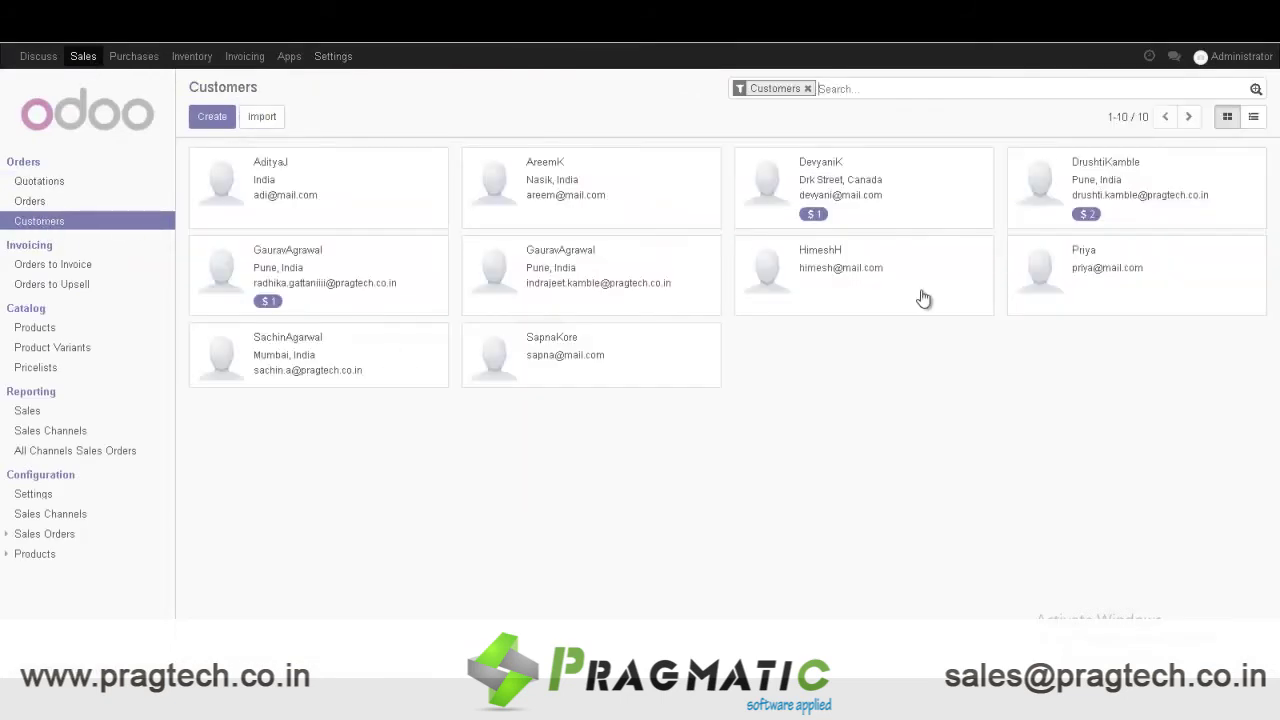
pyautogui.click(334, 56)
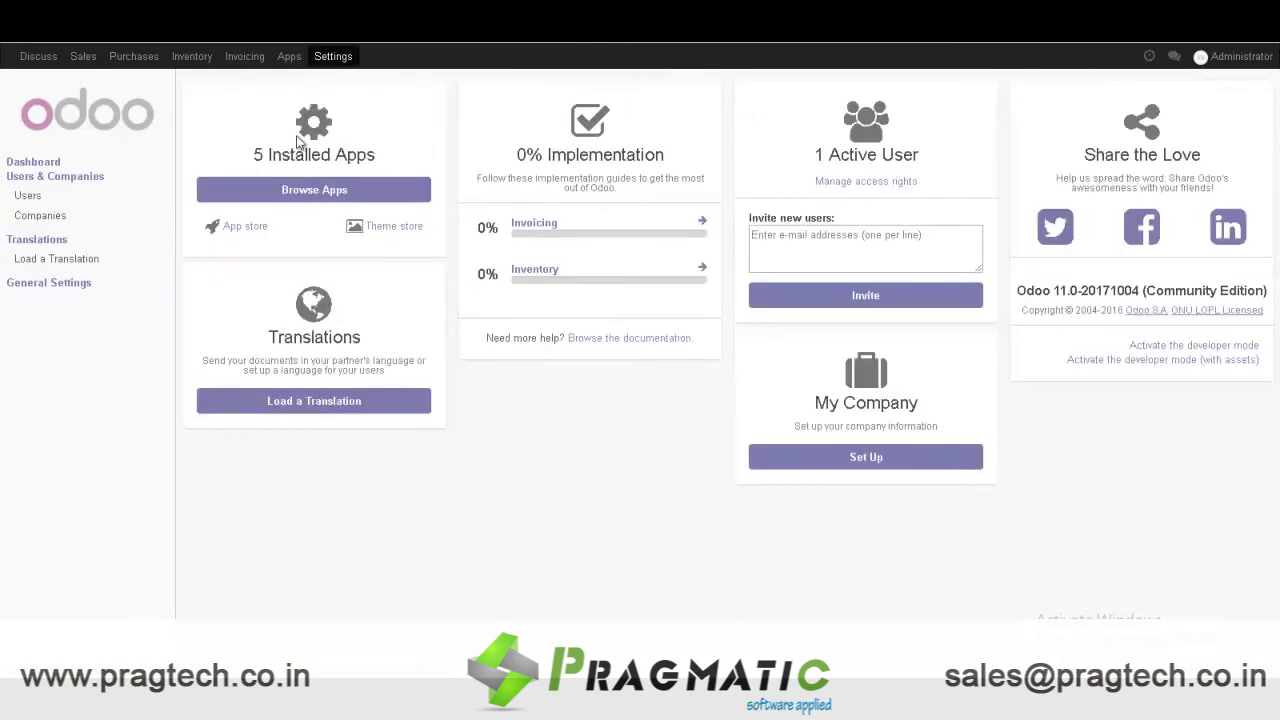
pyautogui.click(40, 215)
pyautogui.click(250, 176)
pyautogui.click(565, 248)
pyautogui.scroll(-3, 698, 445)
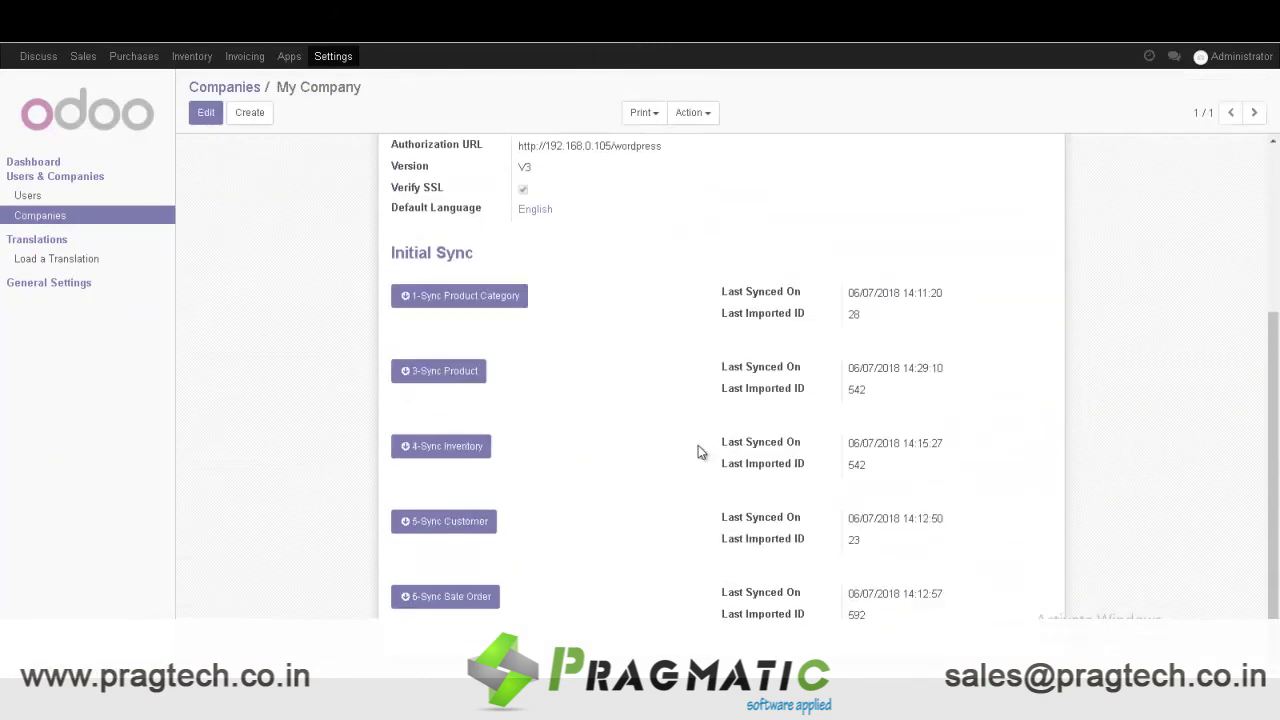
pyautogui.click(482, 525)
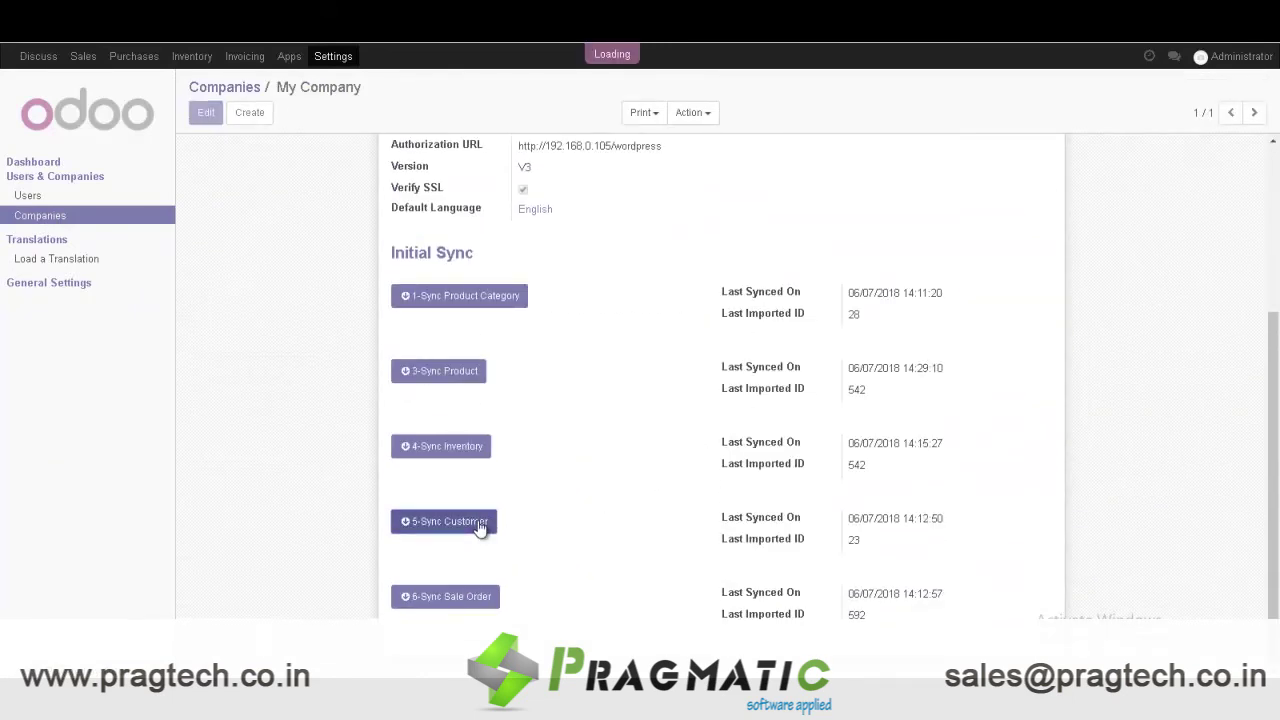
# Open Sales > Customers and the newly imported Testing customer record.
pyautogui.scroll(3, 602, 400)
pyautogui.click(83, 56)
pyautogui.click(45, 221)
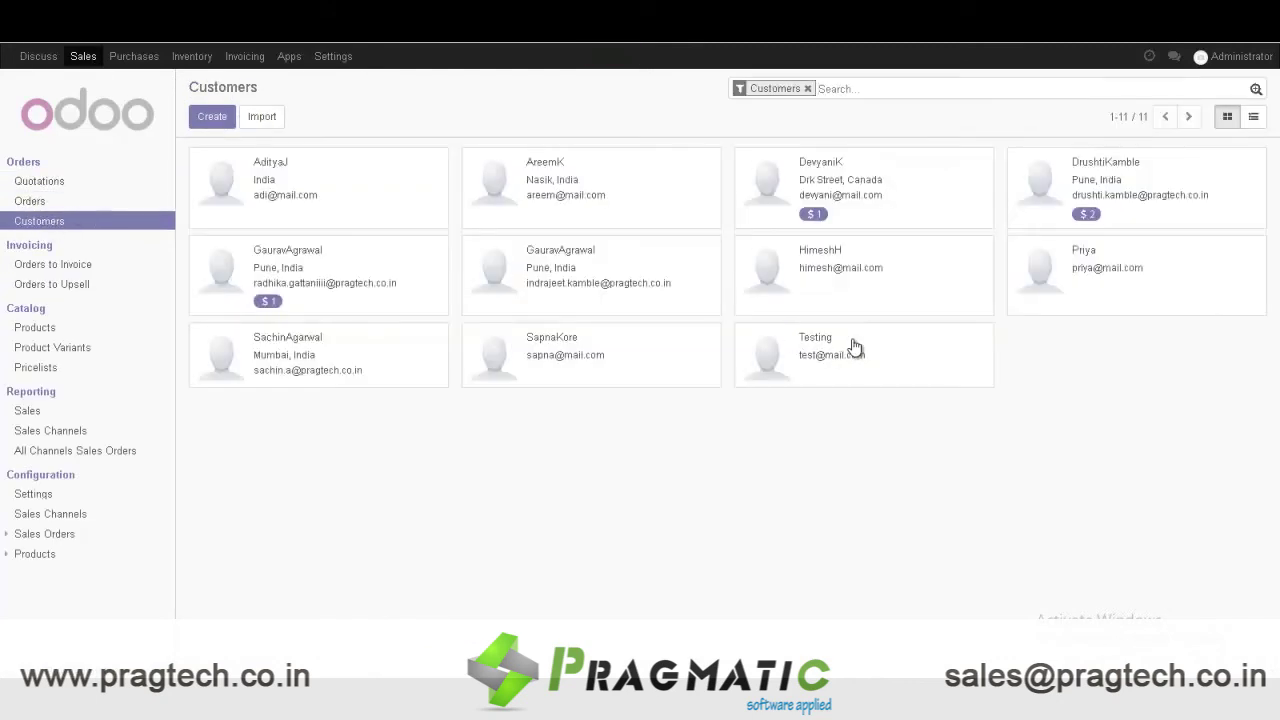
pyautogui.click(866, 347)
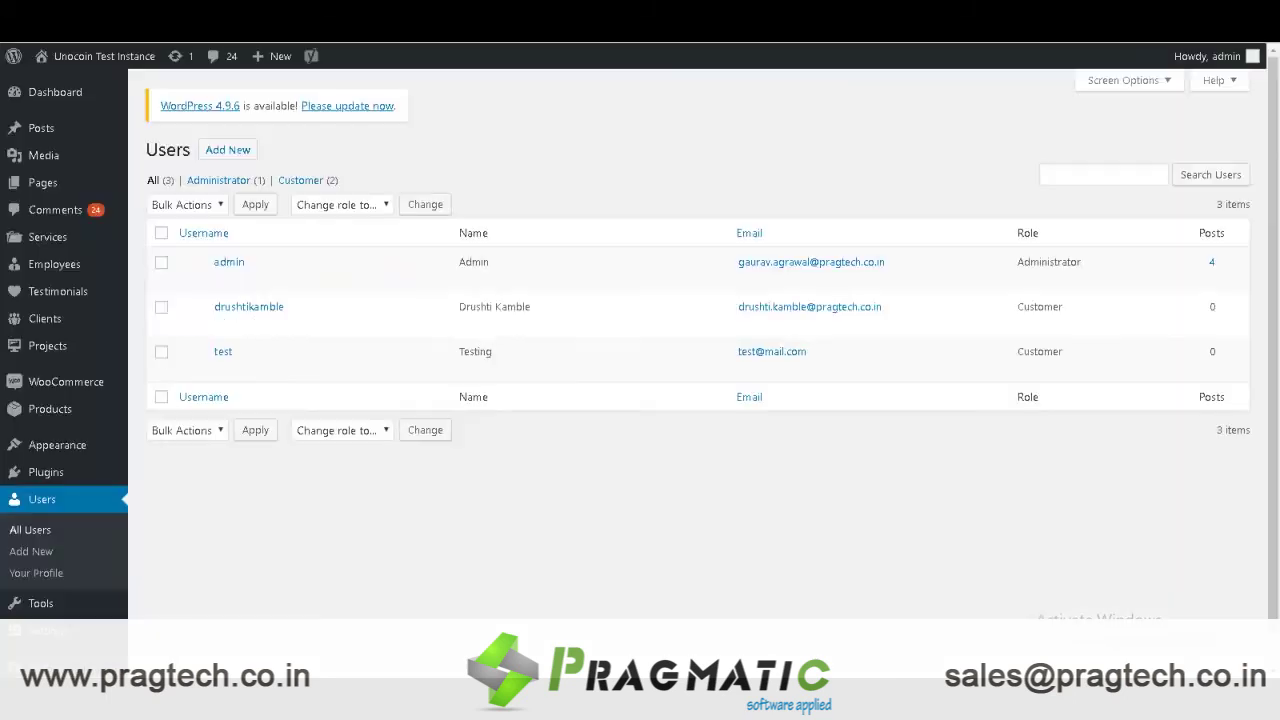
# Start a new WooCommerce product titled Test1.
pyautogui.scroll(-1, 91, 551)
pyautogui.click(163, 376)
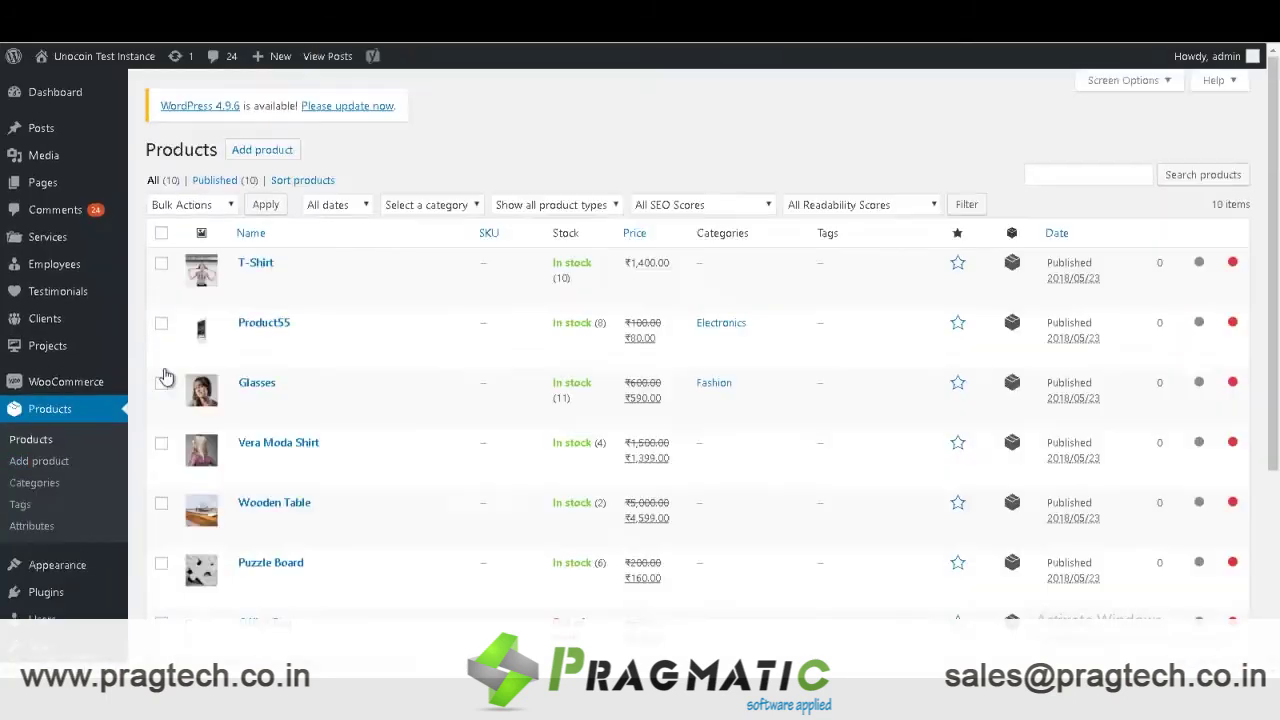
pyautogui.click(262, 150)
pyautogui.write('Te')
# Give Test1 a regular price of 1500 and sale price of 1000, then save it.
pyautogui.scroll(-3, 766, 366)
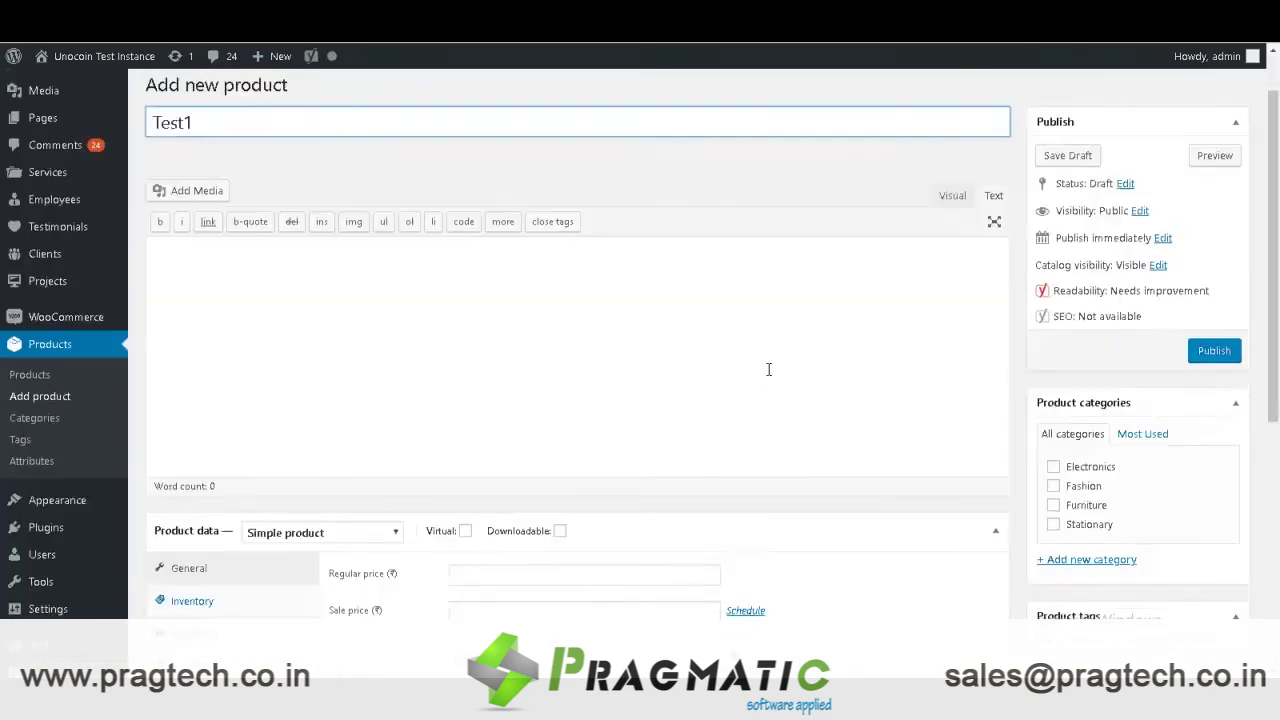
pyautogui.click(572, 398)
pyautogui.press('Down')
pyautogui.press('Return')
pyautogui.press('BackSpace')
pyautogui.press('BackSpace')
pyautogui.press('BackSpace')
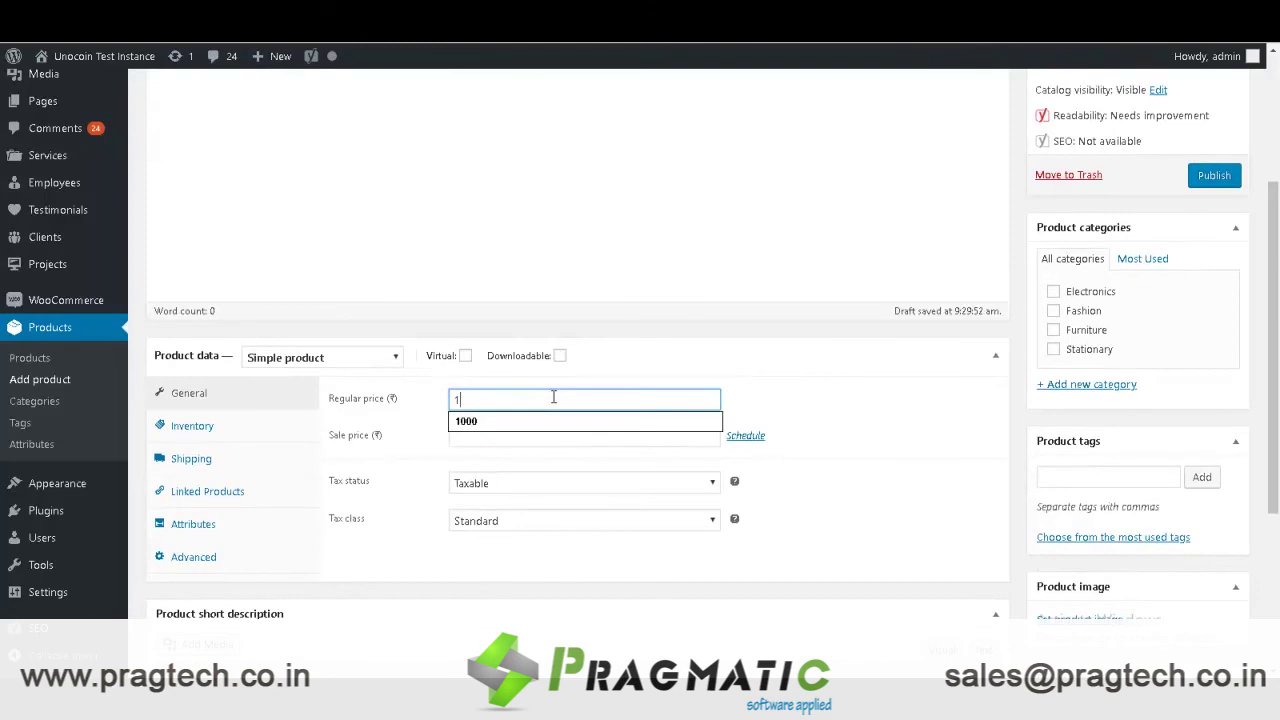
pyautogui.write('500')
pyautogui.click(690, 437)
pyautogui.write('1000')
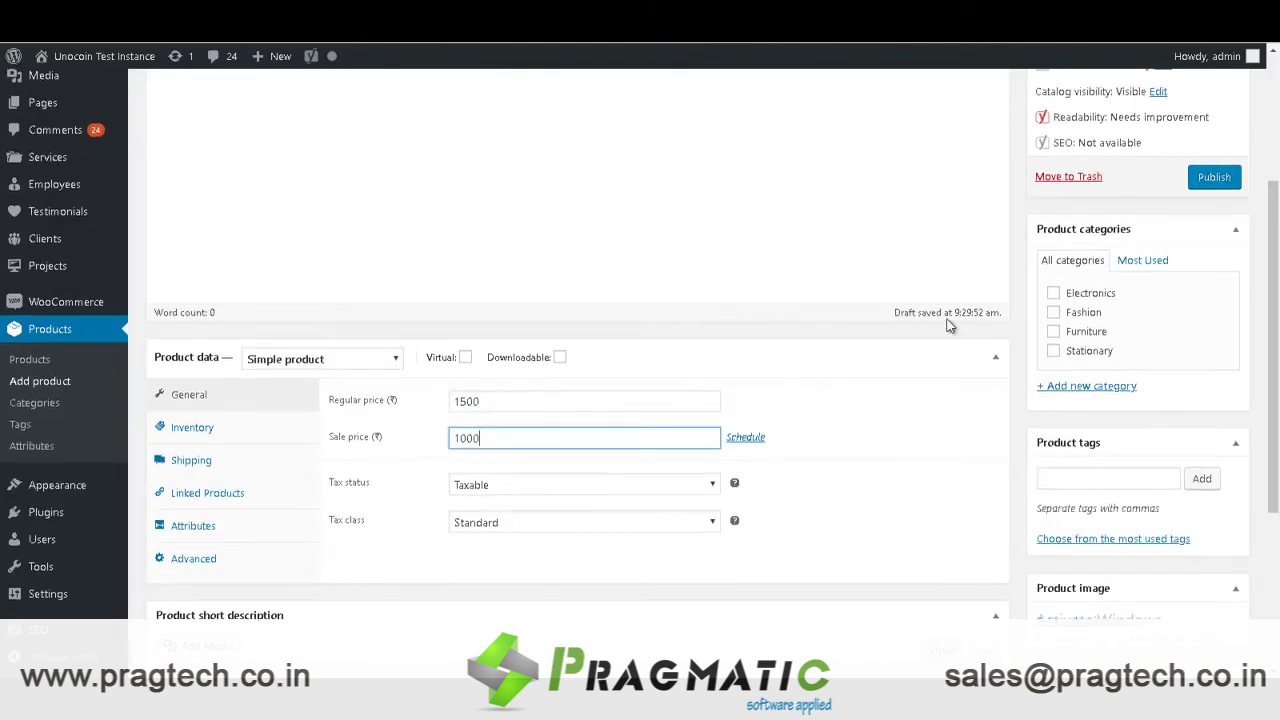
pyautogui.scroll(2, 950, 320)
pyautogui.click(1070, 141)
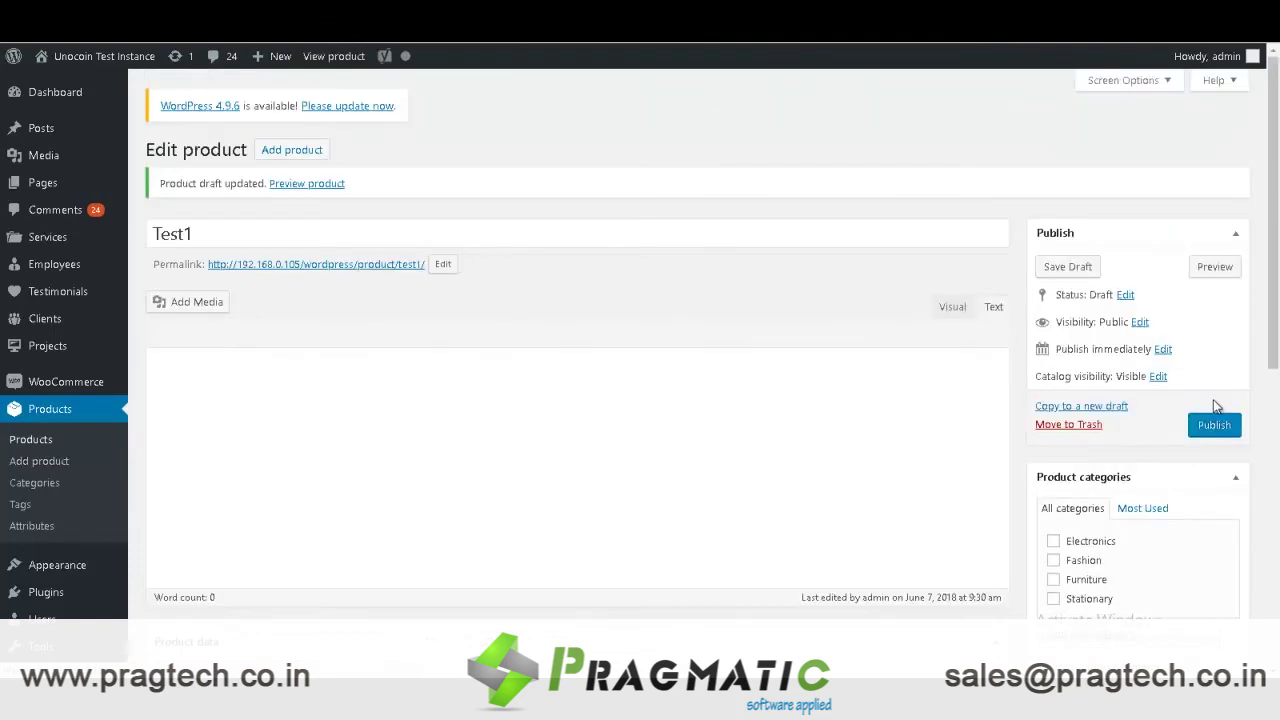
# Reopen Test1 from the product list, then go to Odoo's Settings.
pyautogui.click(48, 409)
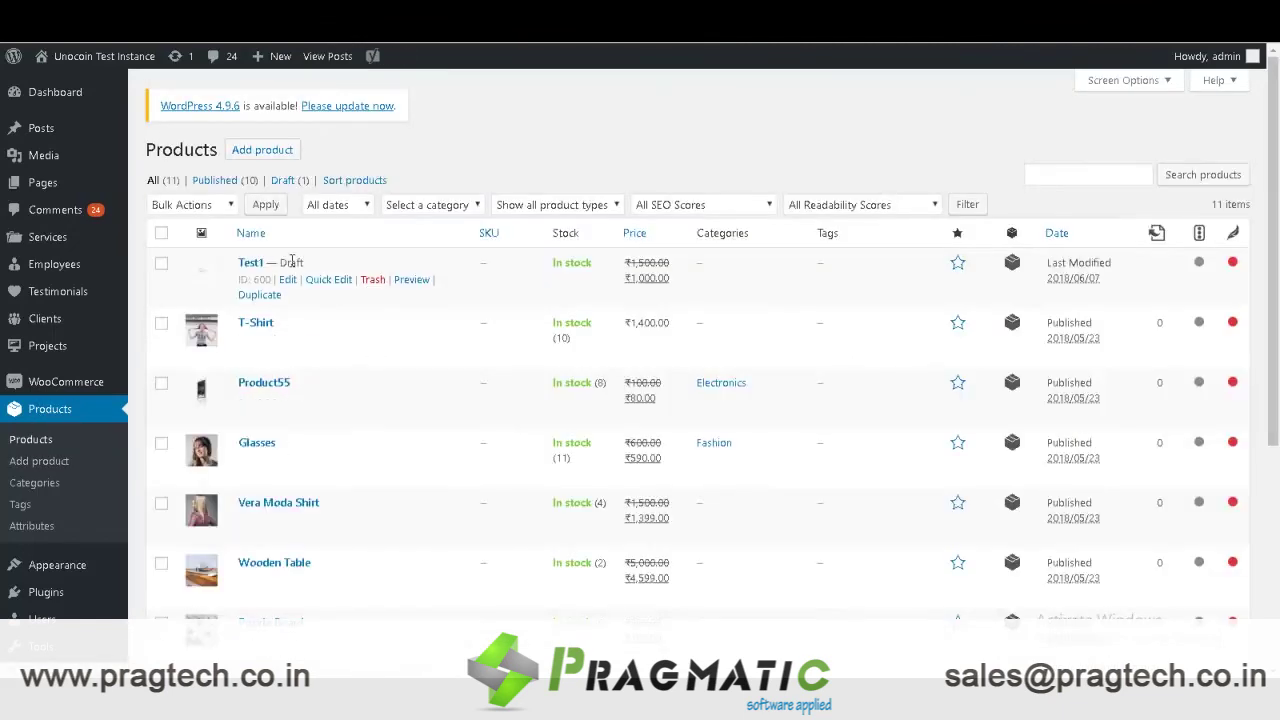
pyautogui.click(249, 263)
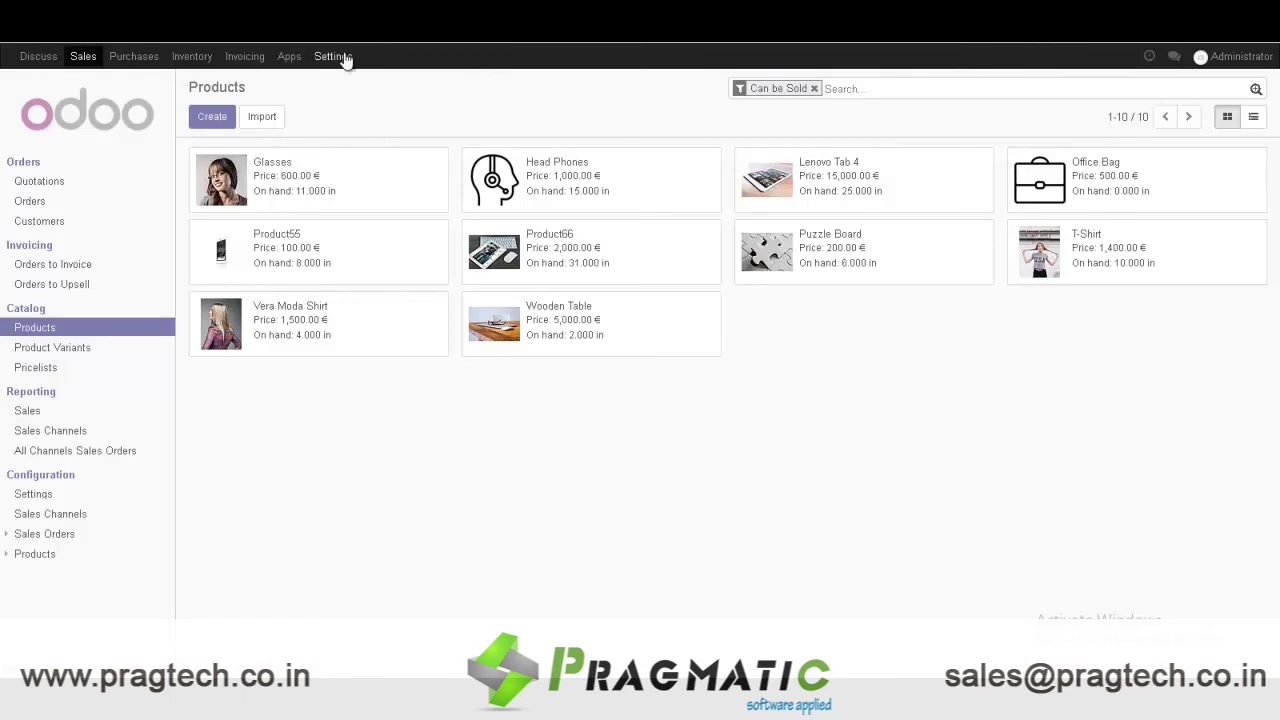
pyautogui.click(335, 56)
# Run 3-Sync Product from My Company's WooCommerce Connector tab.
pyautogui.click(40, 215)
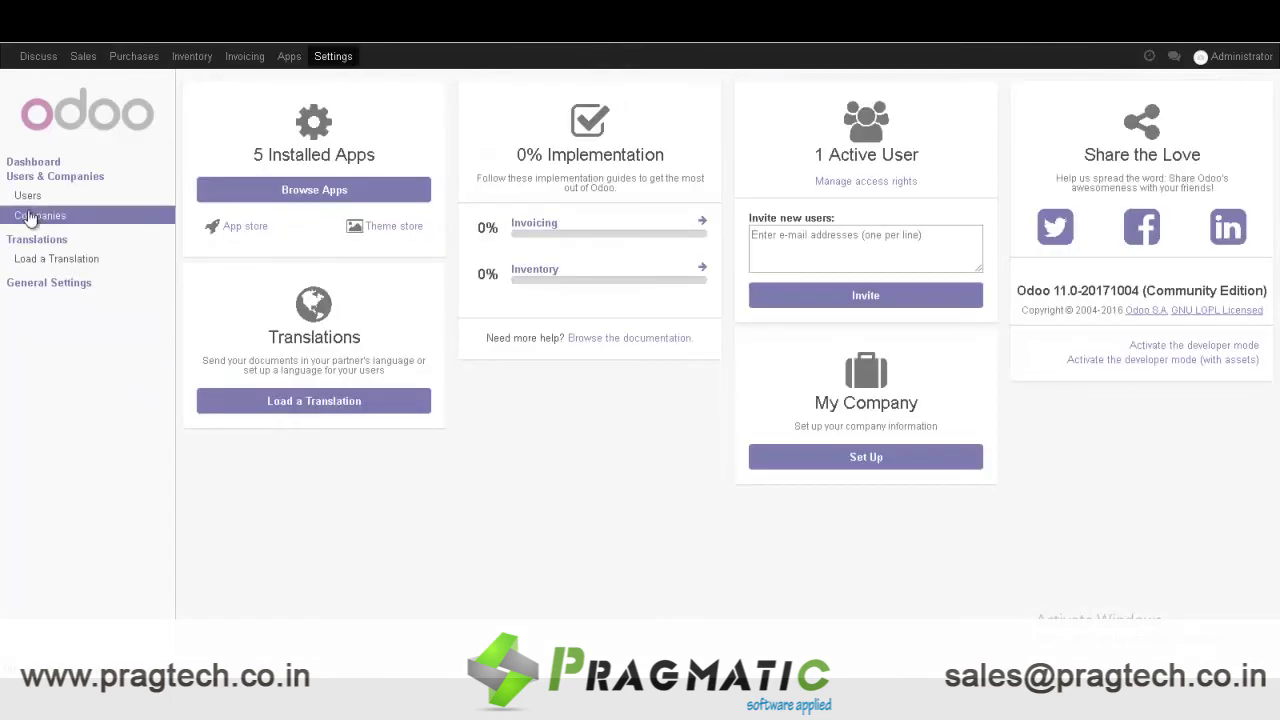
pyautogui.click(265, 177)
pyautogui.click(578, 255)
pyautogui.scroll(-6, 650, 398)
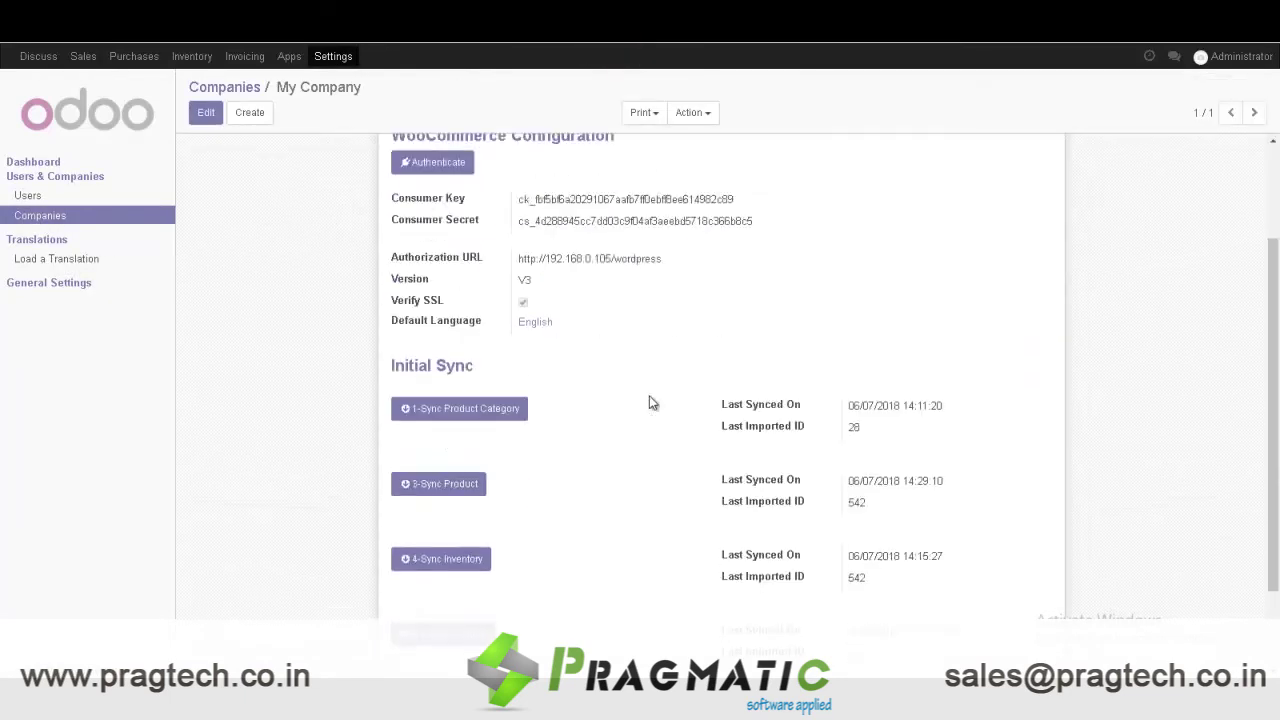
pyautogui.click(447, 375)
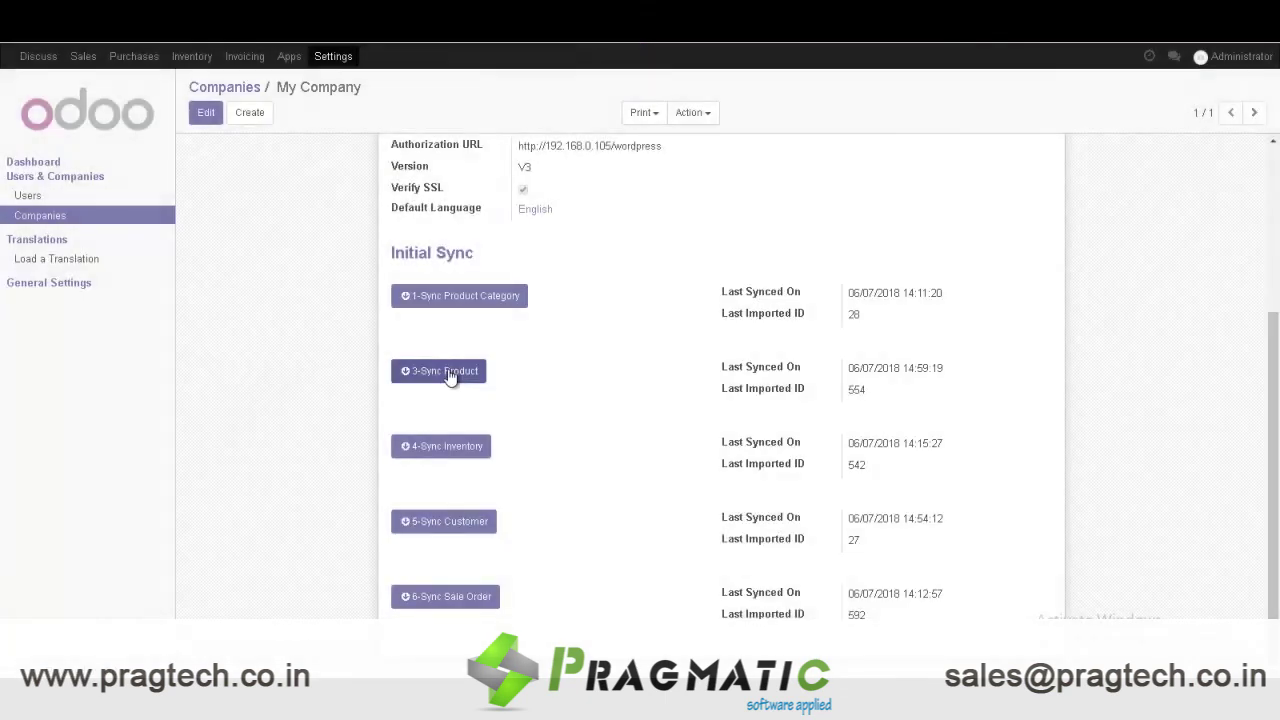
# Open Sales > Products and the imported Test1 product.
pyautogui.scroll(5, 229, 320)
pyautogui.click(83, 56)
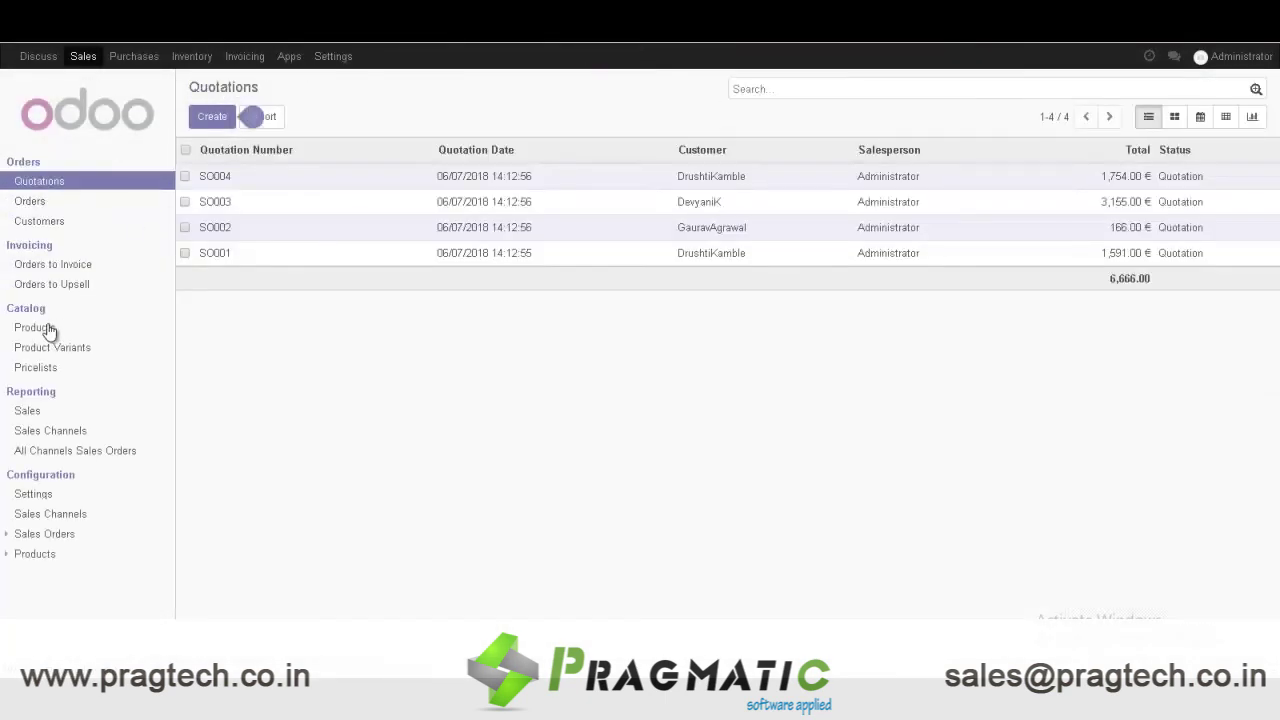
pyautogui.click(40, 328)
pyautogui.click(1172, 245)
# Highlight Test1's 1,500.00 € sales price, 1,000.00 sale price and 0.00 € cost.
pyautogui.moveTo(902, 342)
pyautogui.mouseDown()
pyautogui.moveTo(848, 340)
pyautogui.moveTo(910, 366)
pyautogui.mouseUp()
pyautogui.click(800, 387)
pyautogui.click(912, 368)
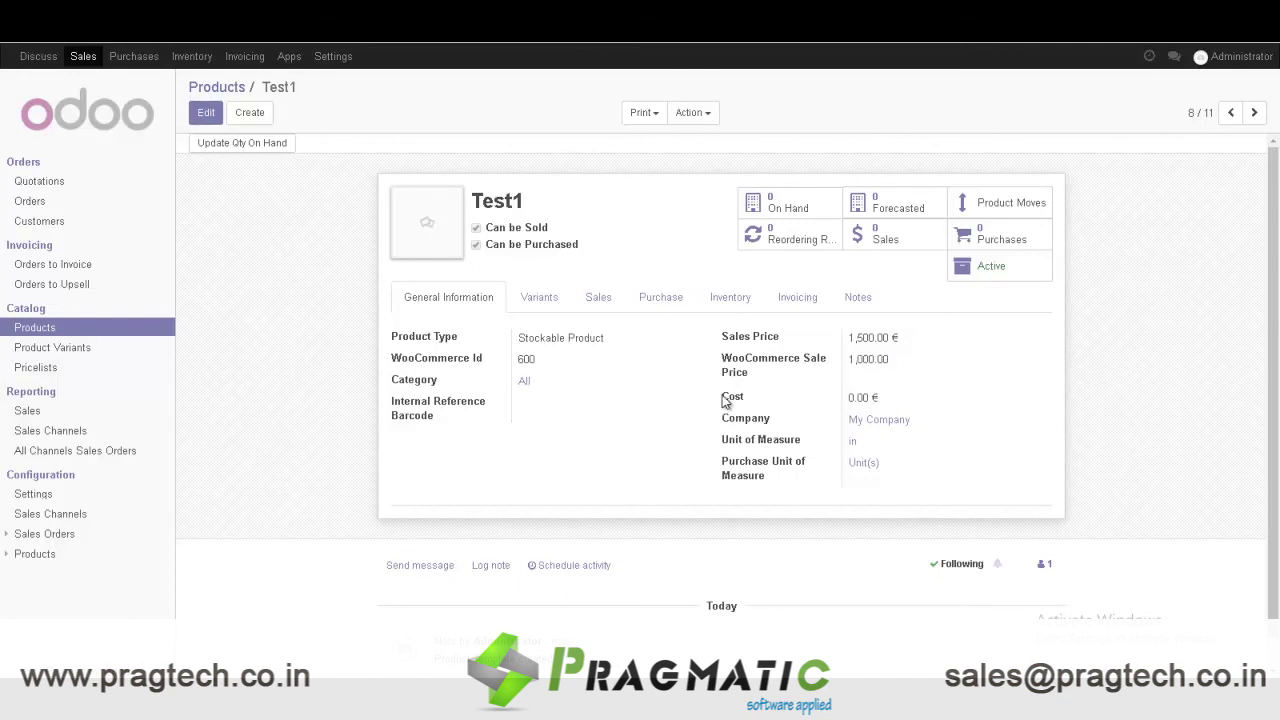
pyautogui.moveTo(728, 401); pyautogui.dragTo(917, 408)
pyautogui.click(917, 408)
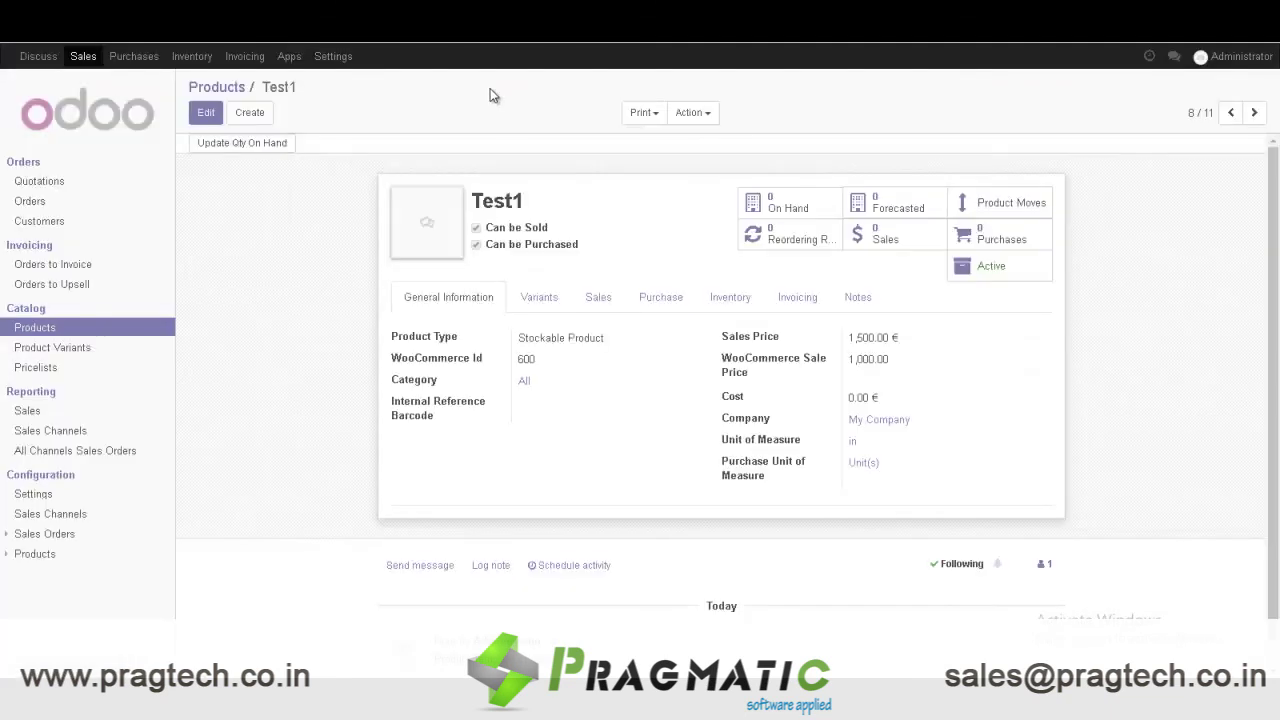
# Return to My Company's WooCommerce Connector tab and check the product sync's last imported ID, 554.
pyautogui.click(347, 62)
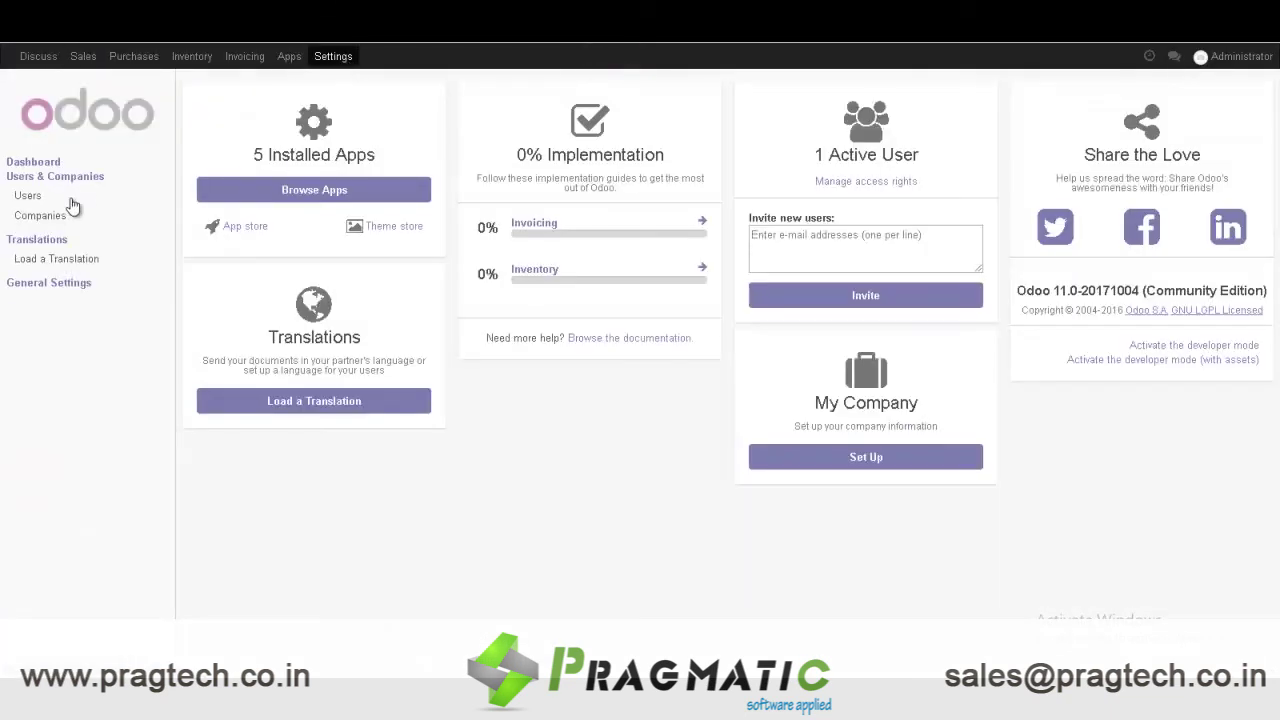
pyautogui.click(52, 215)
pyautogui.click(280, 180)
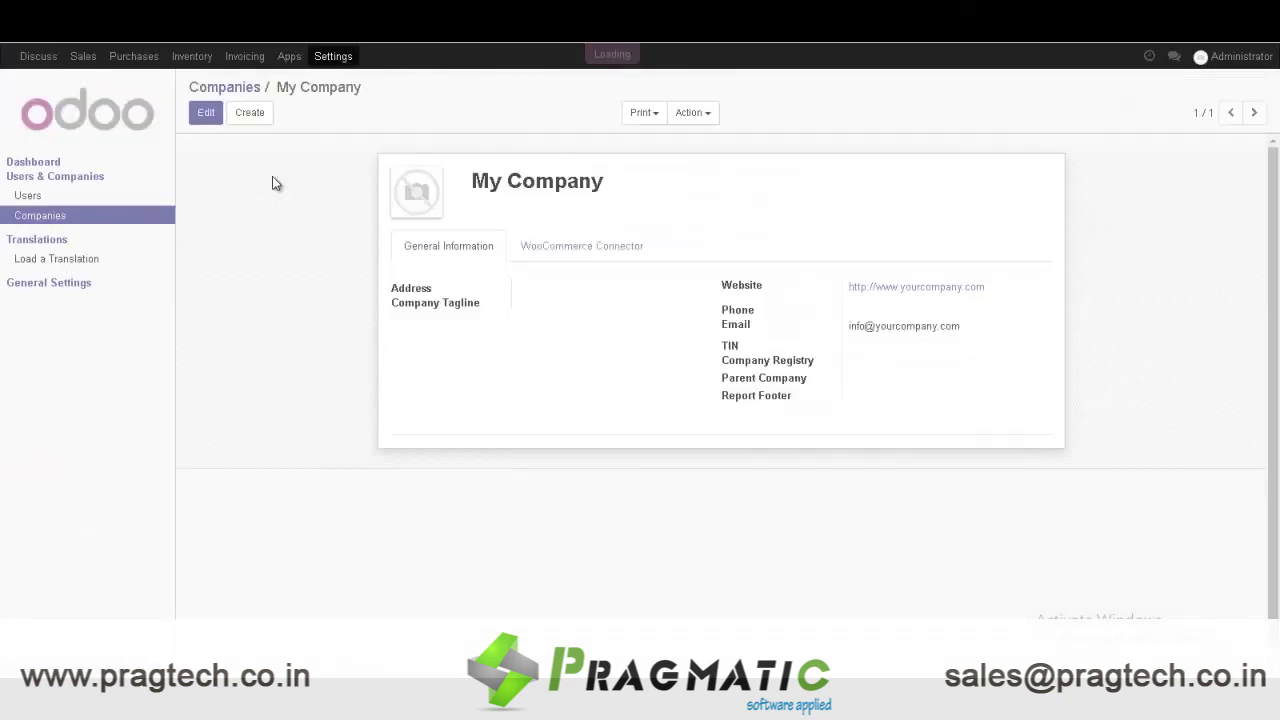
pyautogui.click(555, 248)
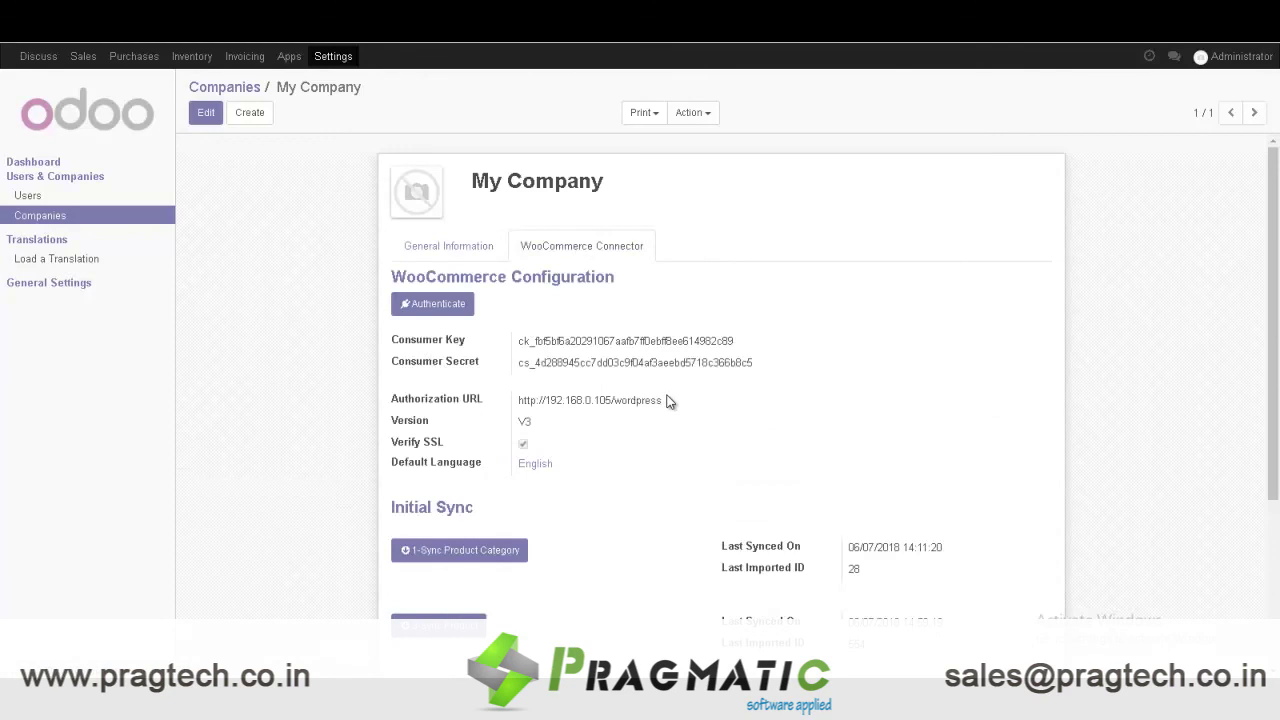
pyautogui.scroll(-3, 668, 401)
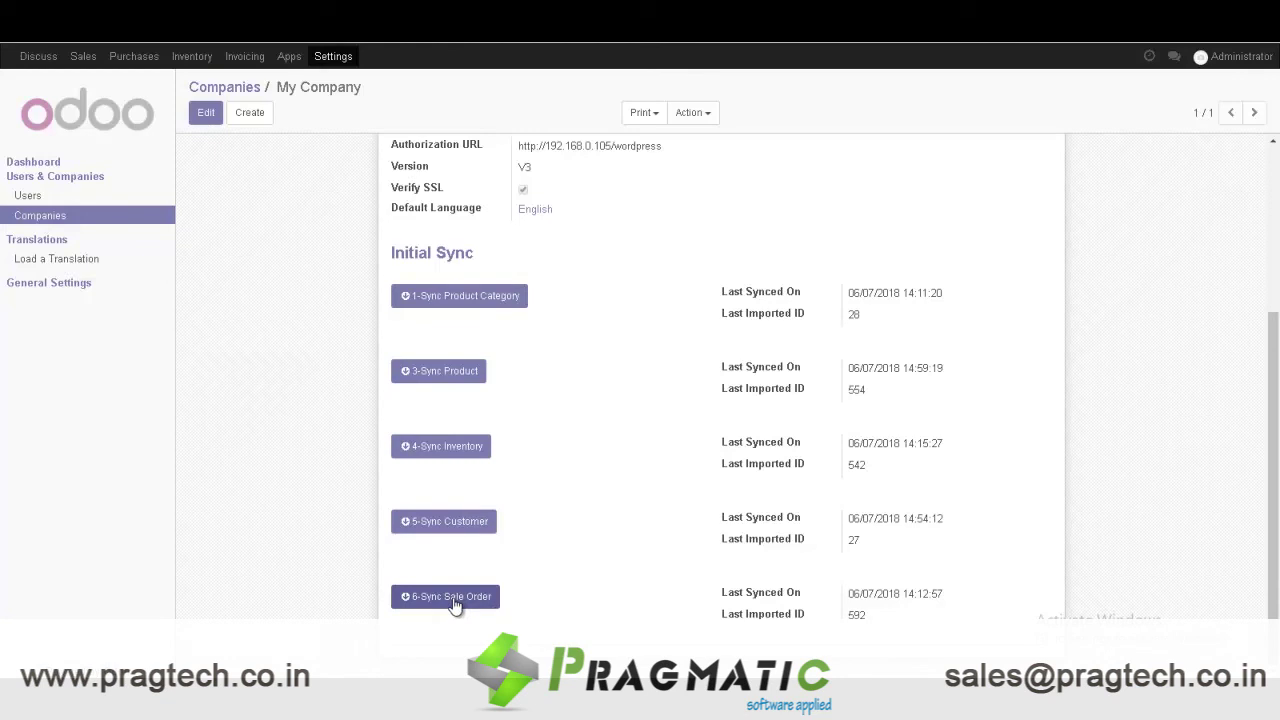
pyautogui.scroll(4, 620, 532)
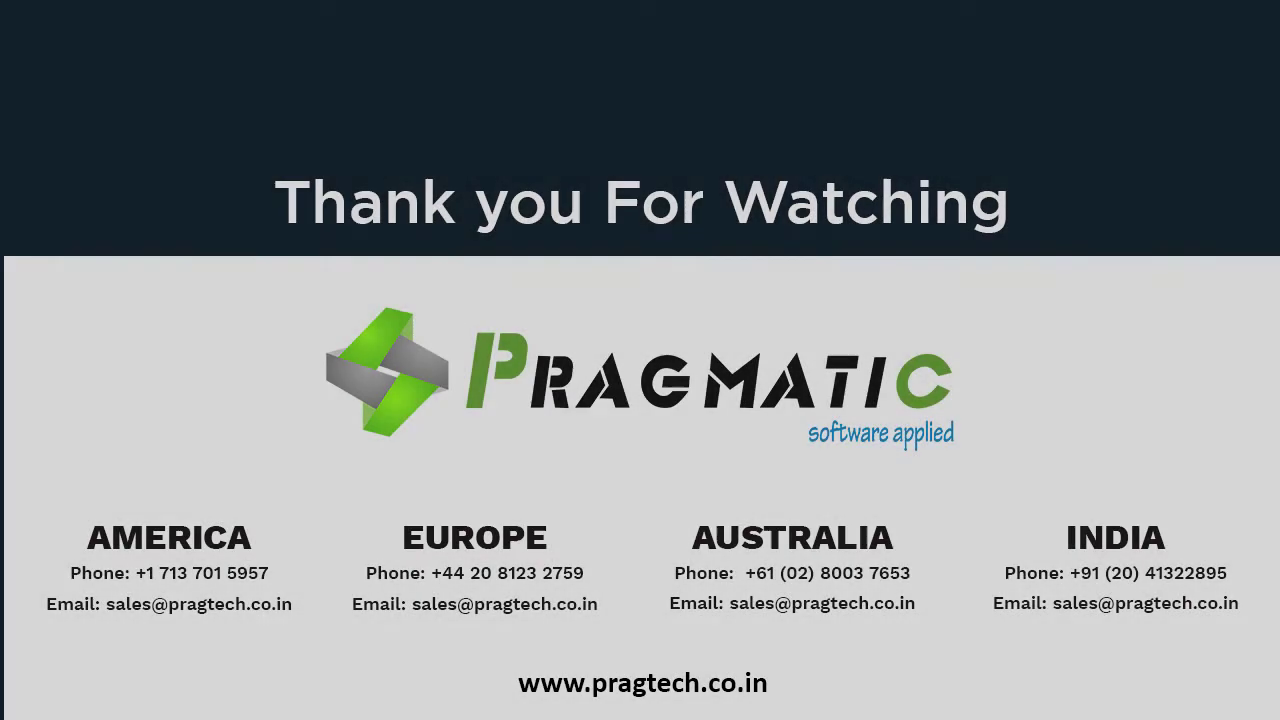